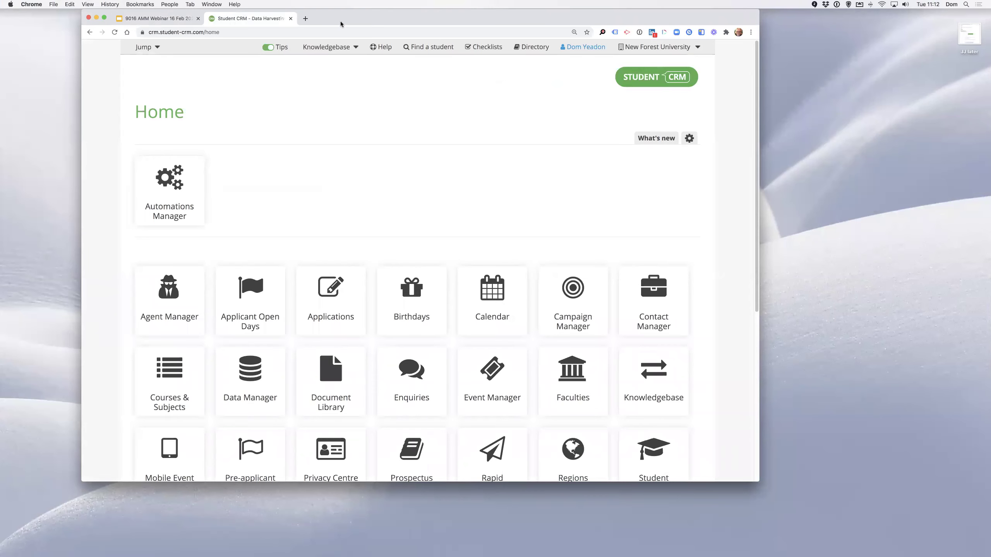
Maximise Chrome, open the Automations Manager and search the list for 'automati'.
{"action": "double_click", "coordinate": [347, 16]}
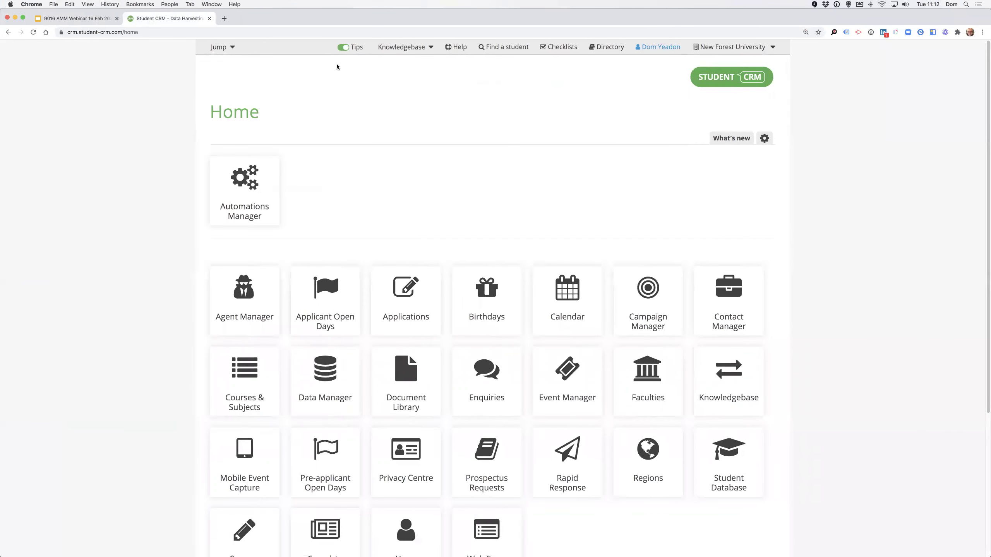
{"action": "mouse_move", "coordinate": [249, 180]}
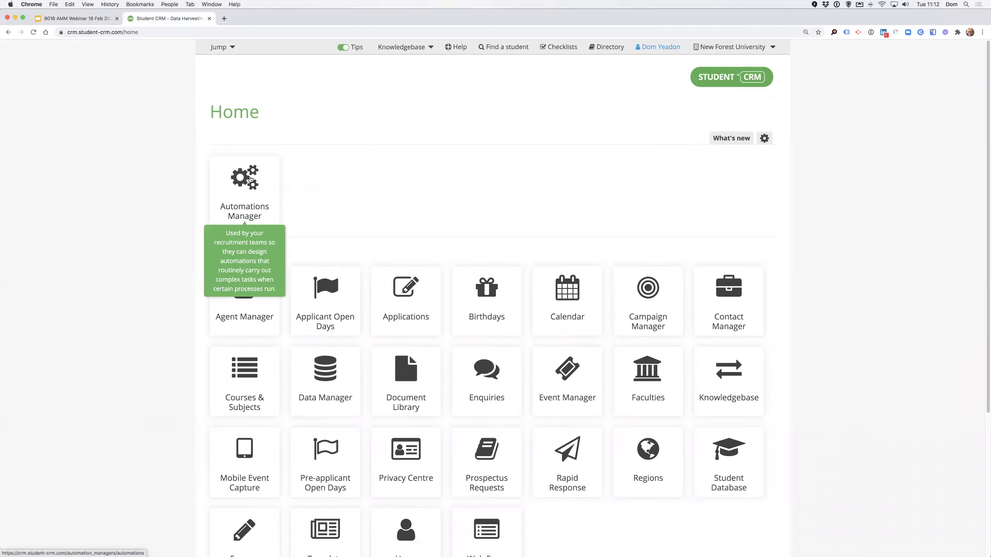
{"action": "left_click", "coordinate": [250, 179]}
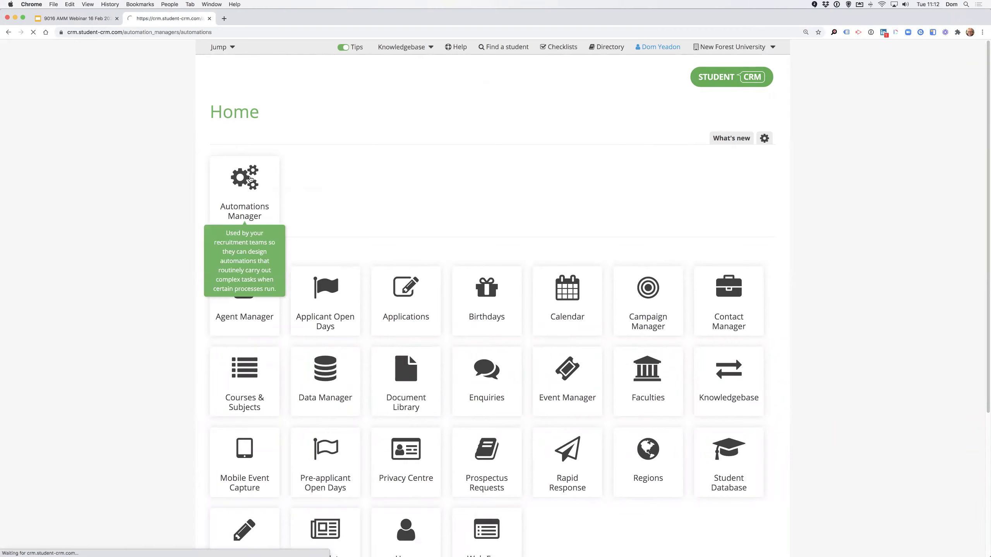
{"action": "double_click", "coordinate": [572, 169]}
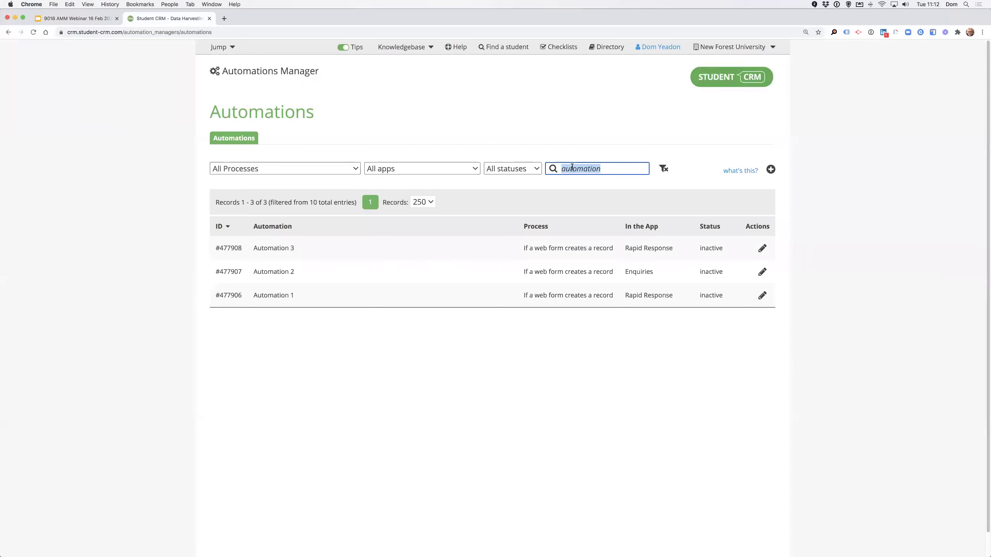
{"action": "key", "text": "BackSpace"}
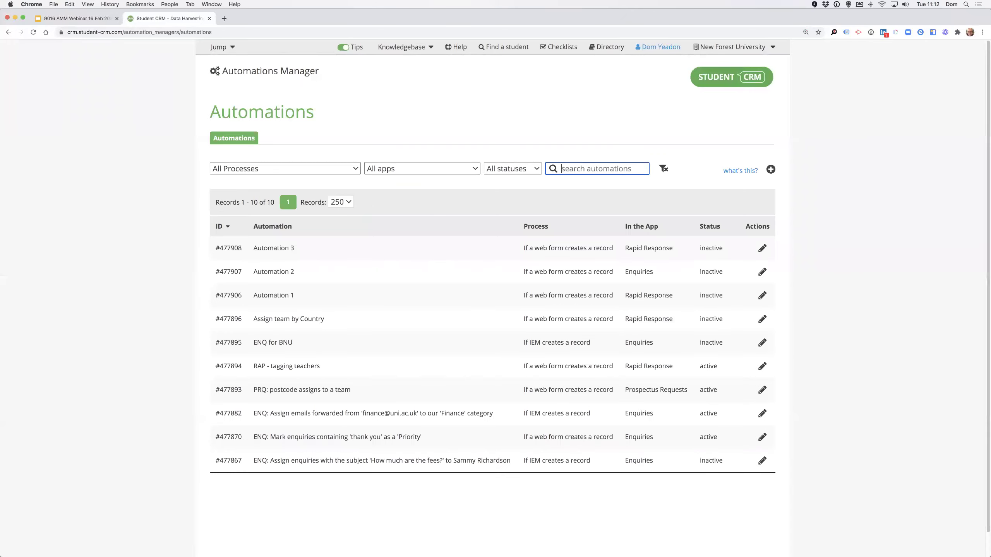
{"action": "type", "text": "automation"}
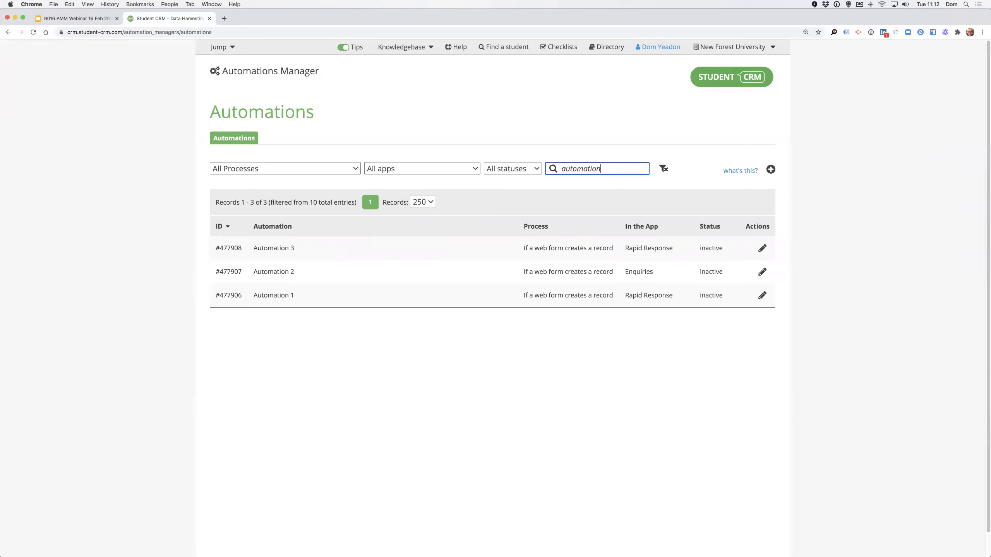
Sort the automations by name, leaving the process filter unchanged.
{"action": "left_click", "coordinate": [274, 229]}
{"action": "left_click", "coordinate": [317, 169]}
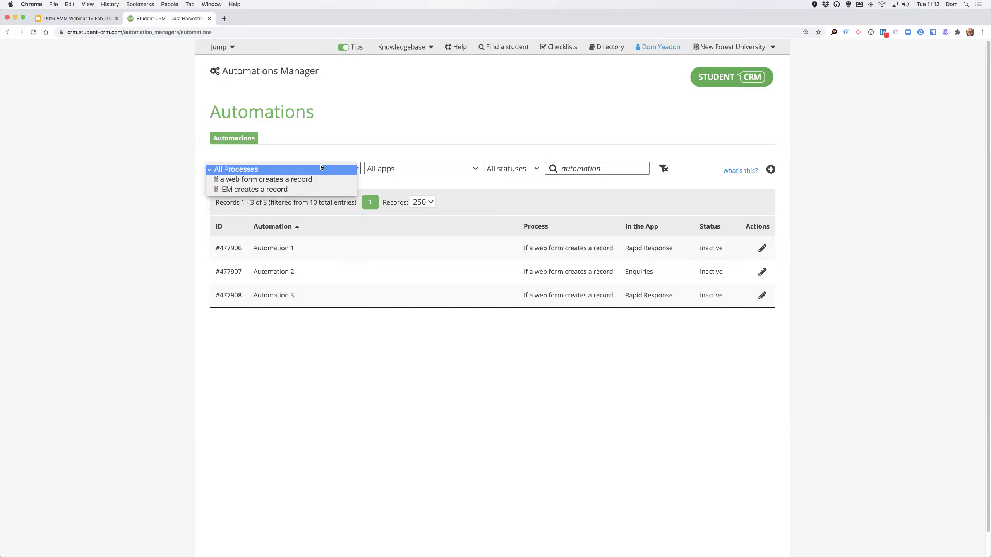
{"action": "left_click", "coordinate": [313, 141]}
{"action": "left_click", "coordinate": [410, 168]}
{"action": "left_click", "coordinate": [386, 136]}
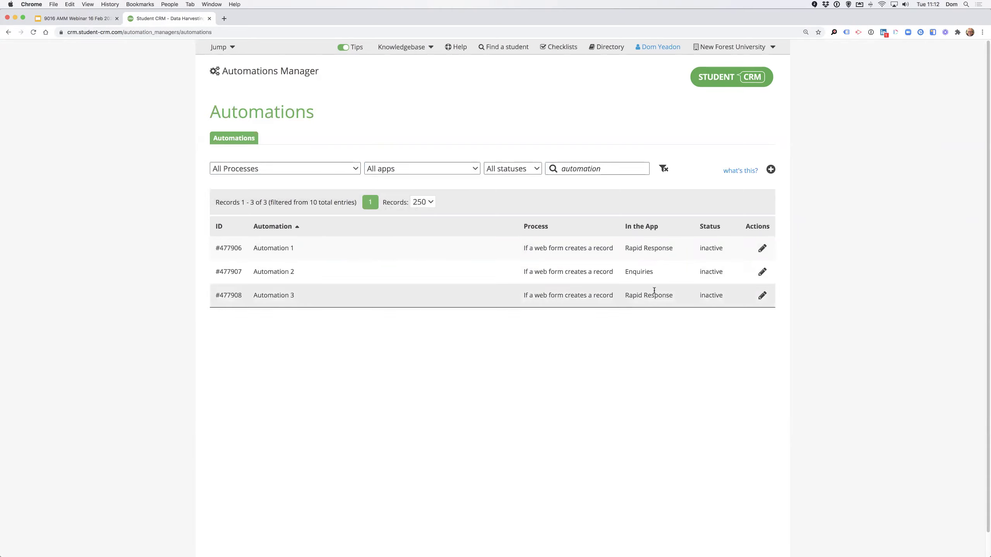
Open Automation 1 for editing and read its notes, highlighting 'Team'.
{"action": "left_click", "coordinate": [763, 248]}
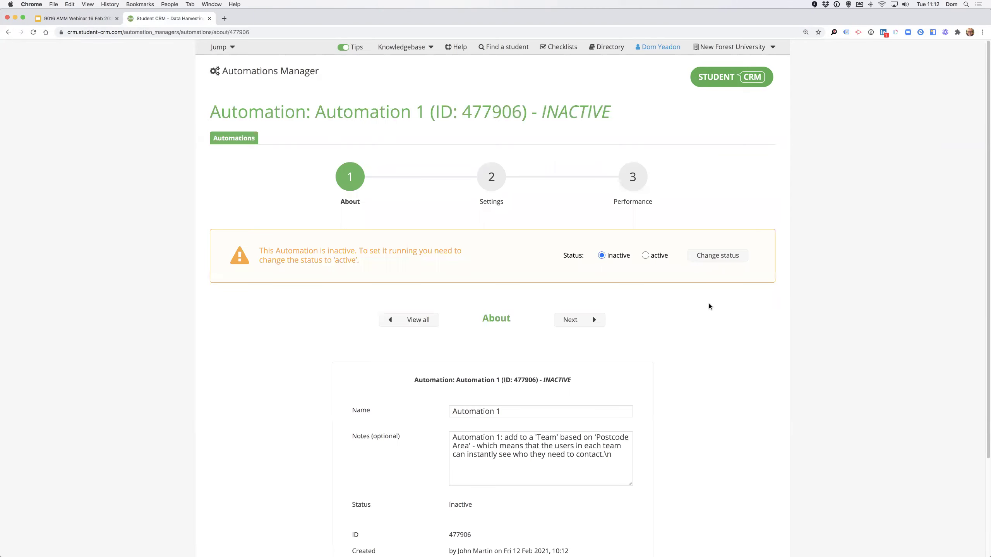
{"action": "scroll", "coordinate": [710, 308], "scroll_direction": "down", "scroll_amount": 5}
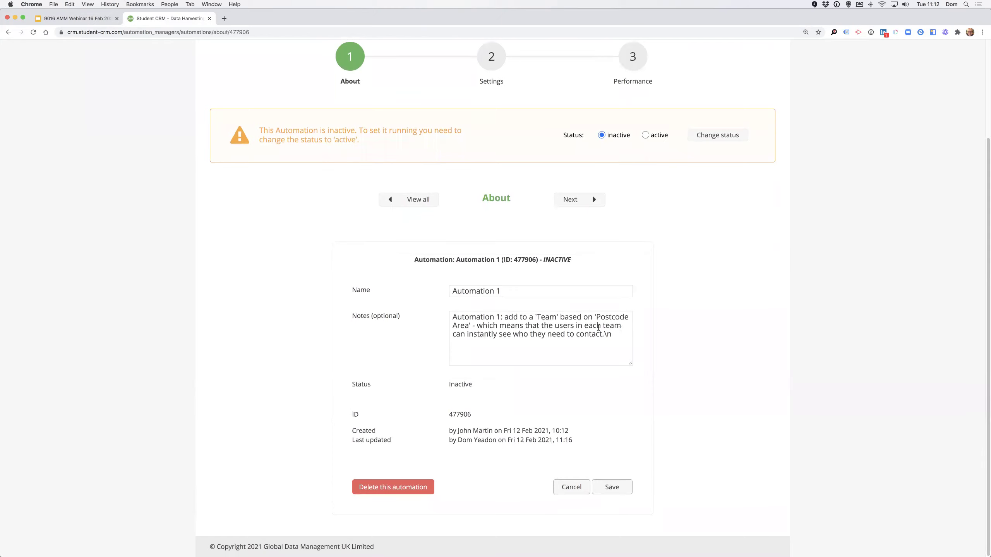
{"action": "left_click_drag", "start_coordinate": [535, 317], "coordinate": [563, 315]}
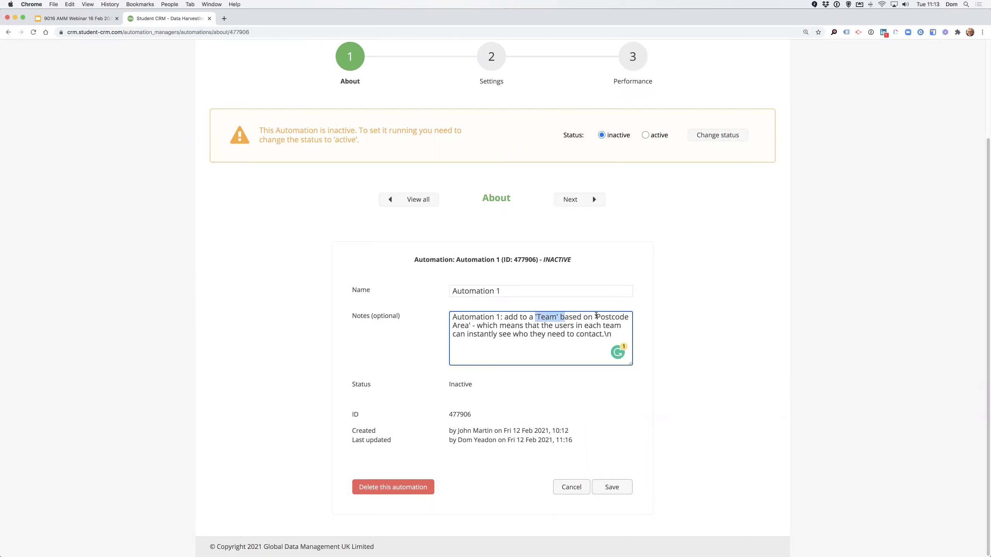
{"action": "scroll", "coordinate": [596, 315], "scroll_direction": "up", "scroll_amount": 3}
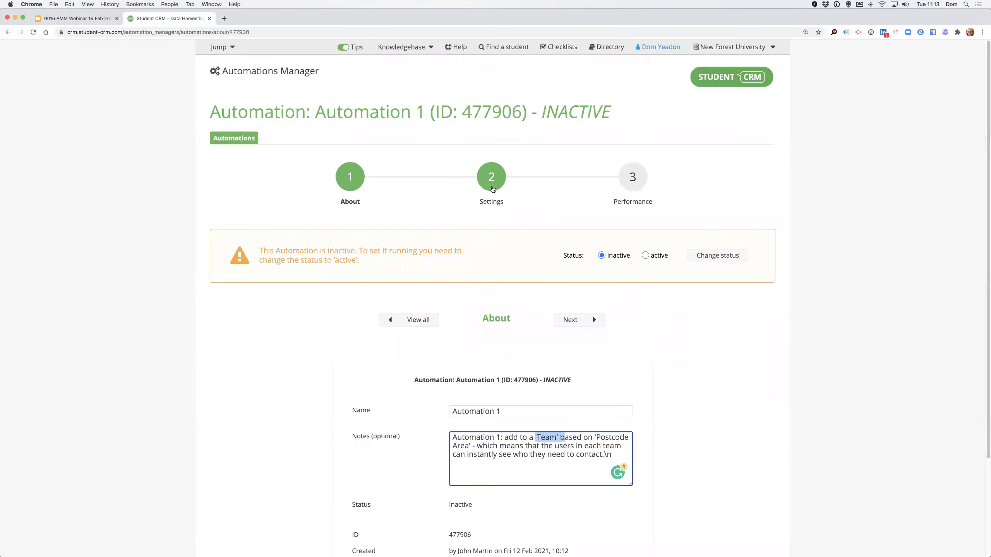
Review the trigger in Settings: web form, Rapid Response app, Domestic Enquiries occurrence, all unchanged.
{"action": "left_click", "coordinate": [490, 185]}
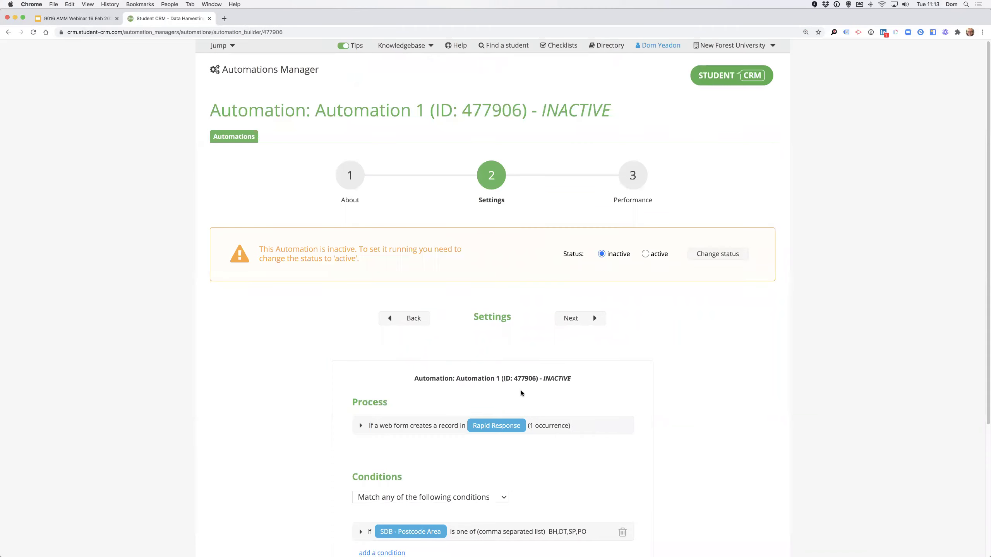
{"action": "scroll", "coordinate": [521, 391], "scroll_direction": "down", "scroll_amount": 5}
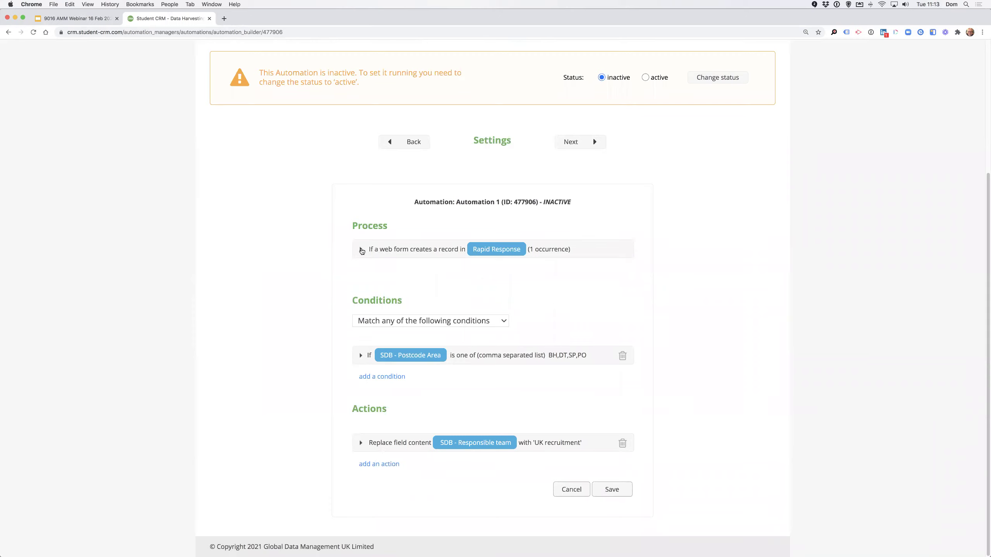
{"action": "left_click", "coordinate": [361, 250]}
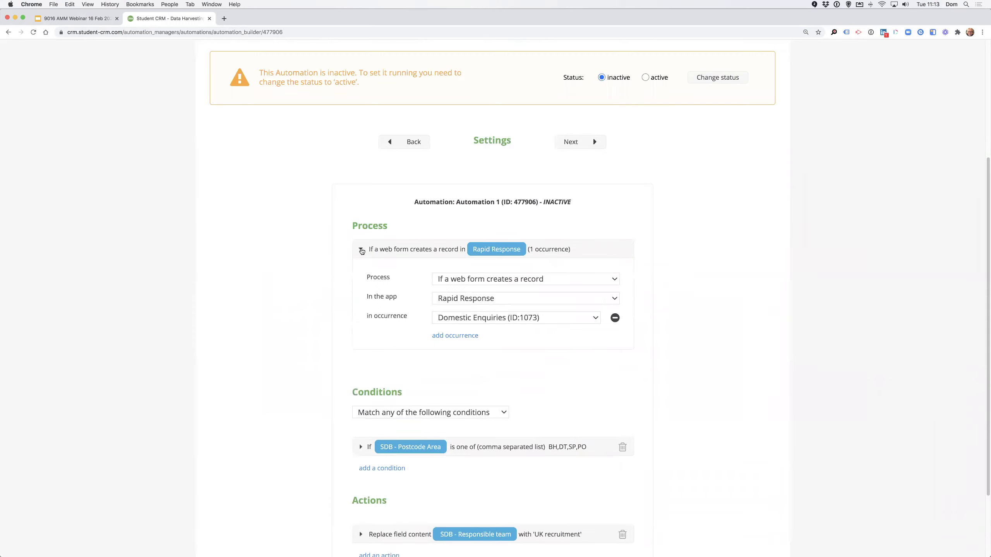
{"action": "left_click", "coordinate": [441, 280]}
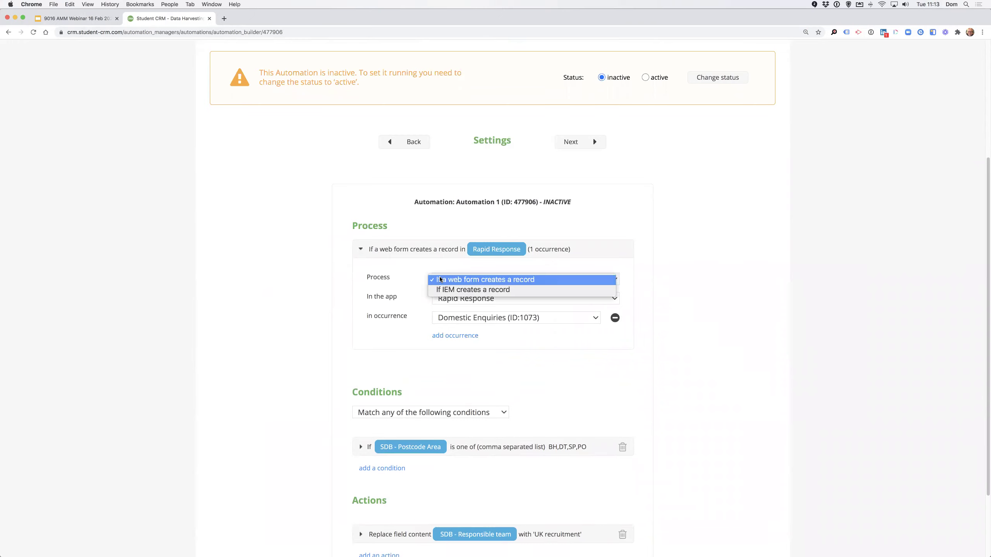
{"action": "left_click", "coordinate": [465, 280]}
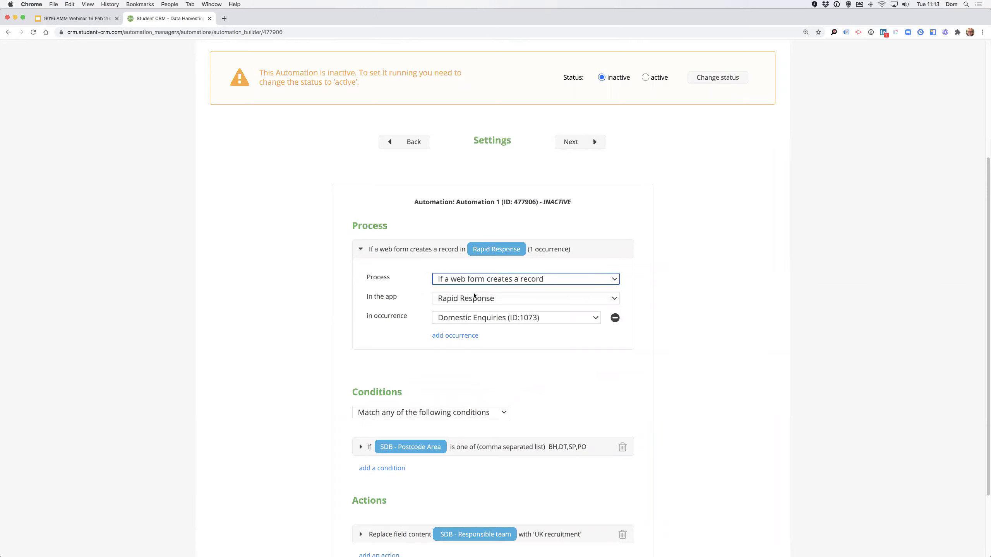
{"action": "left_click", "coordinate": [475, 299]}
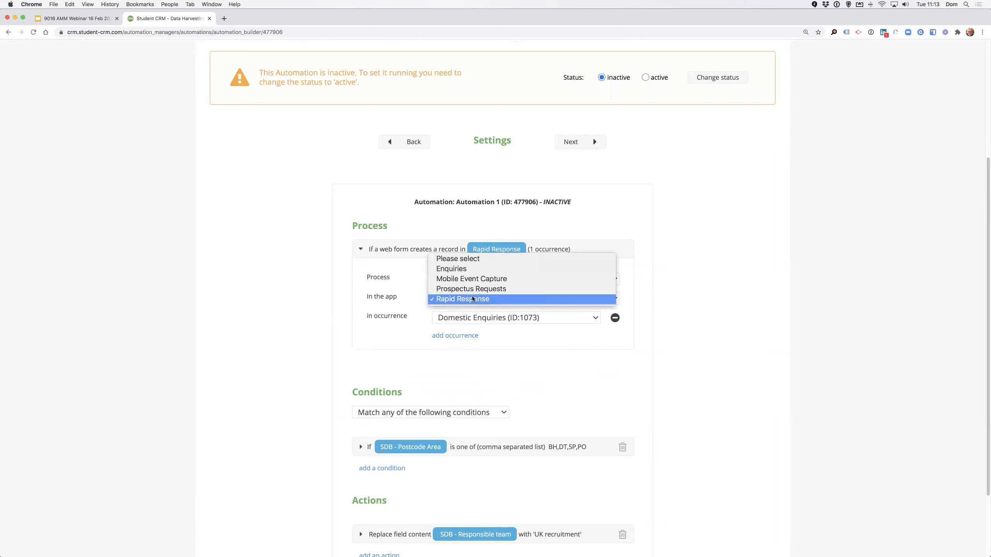
{"action": "left_click", "coordinate": [473, 299]}
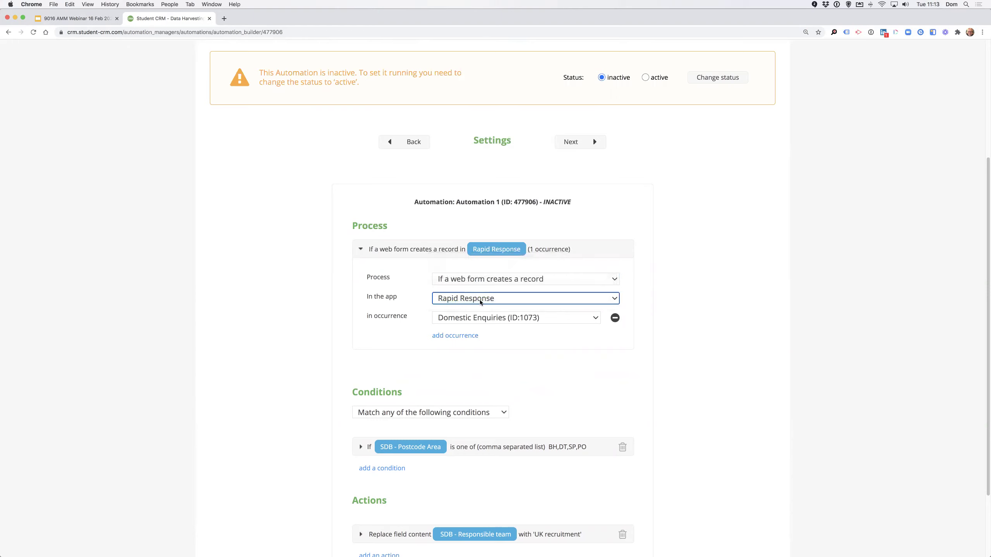
{"action": "left_click", "coordinate": [557, 319]}
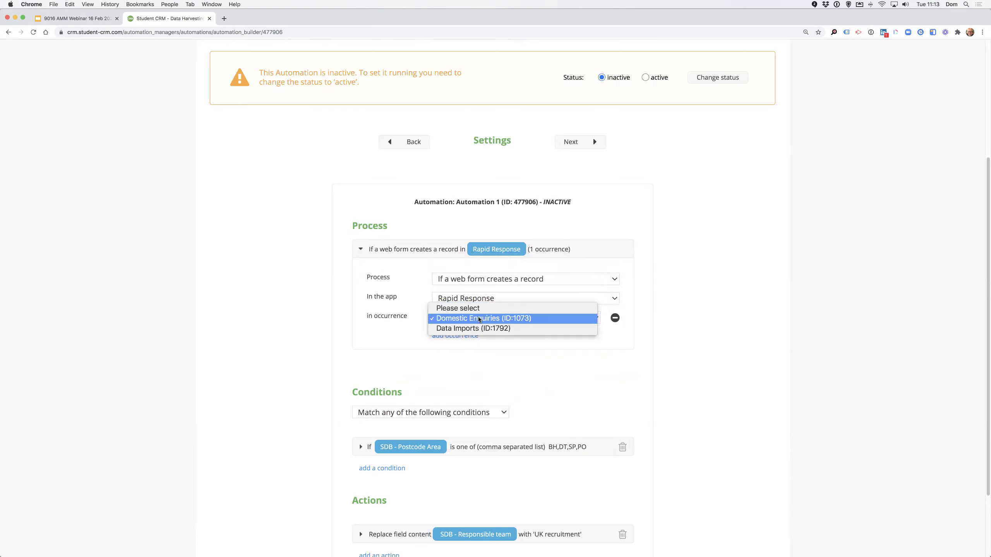
{"action": "left_click", "coordinate": [485, 364]}
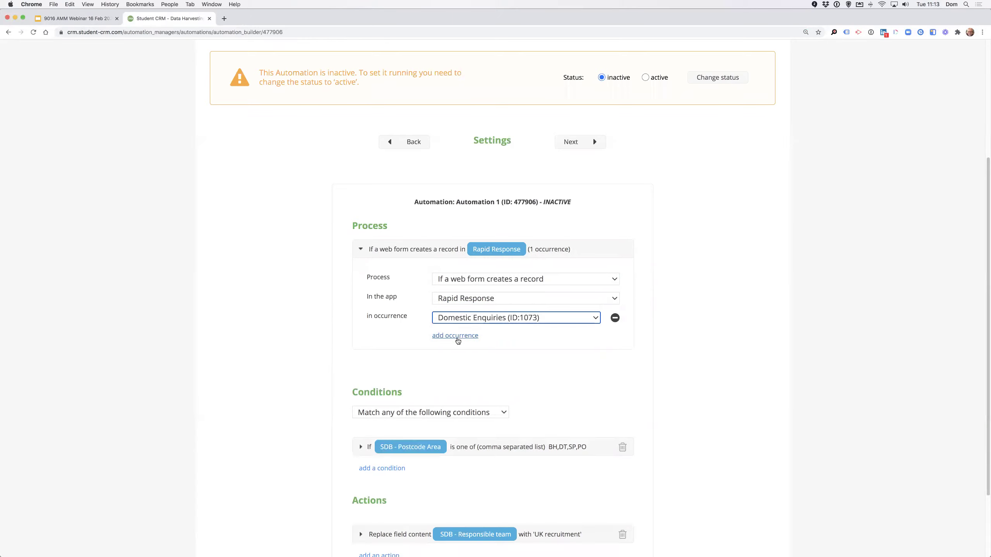
{"action": "scroll", "coordinate": [453, 292], "scroll_direction": "down", "scroll_amount": 1}
{"action": "left_click", "coordinate": [362, 240]}
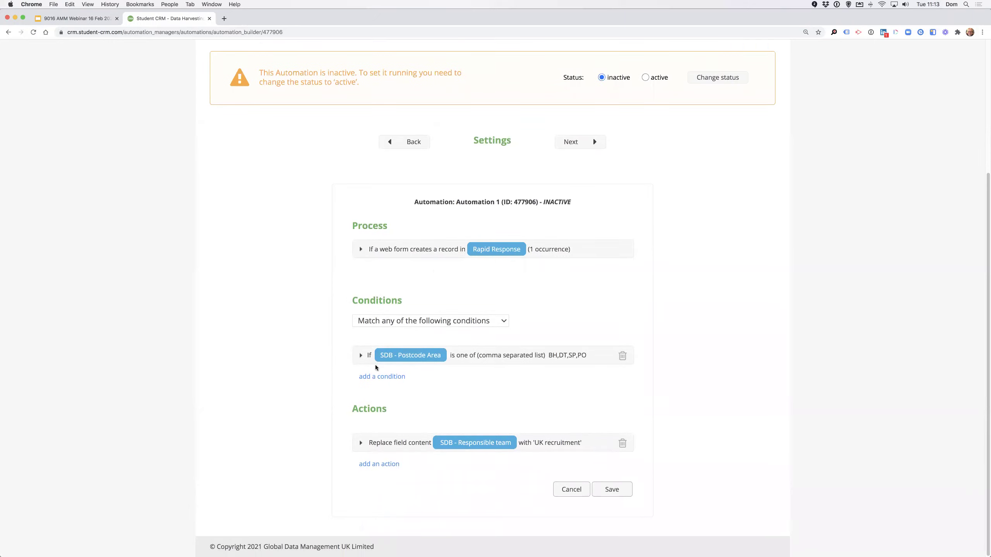
Try a second condition with all-match, then delete the empty extra condition.
{"action": "left_click", "coordinate": [379, 377]}
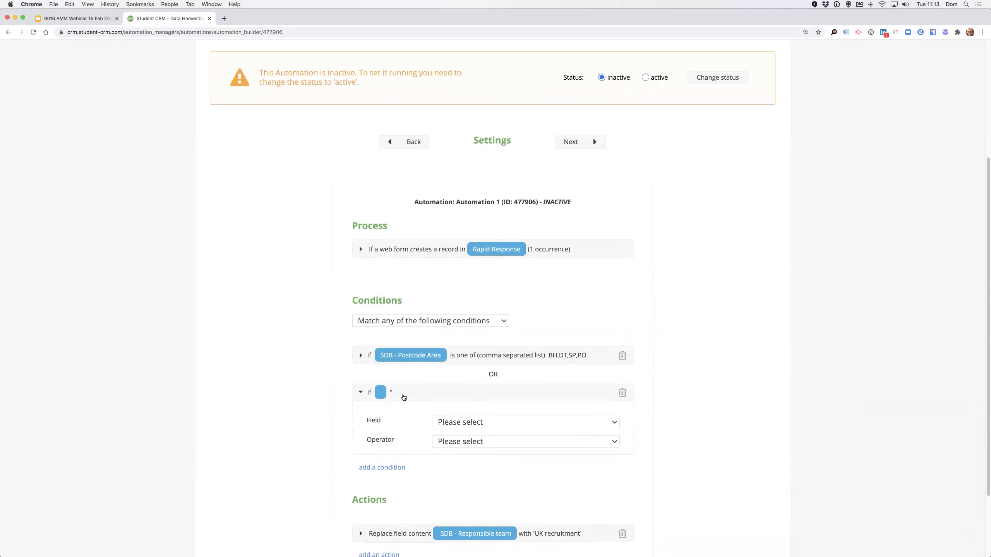
{"action": "double_click", "coordinate": [503, 375]}
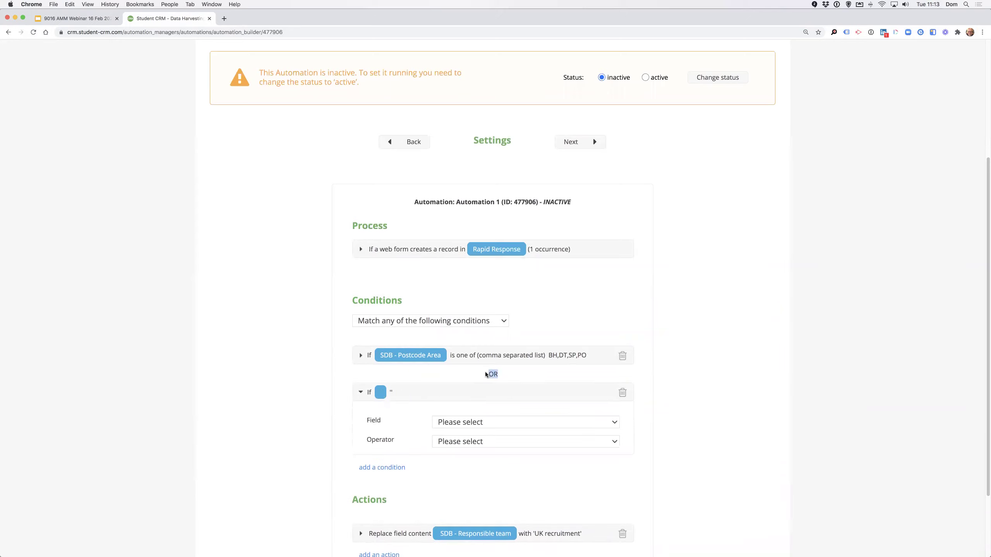
{"action": "left_click", "coordinate": [436, 322]}
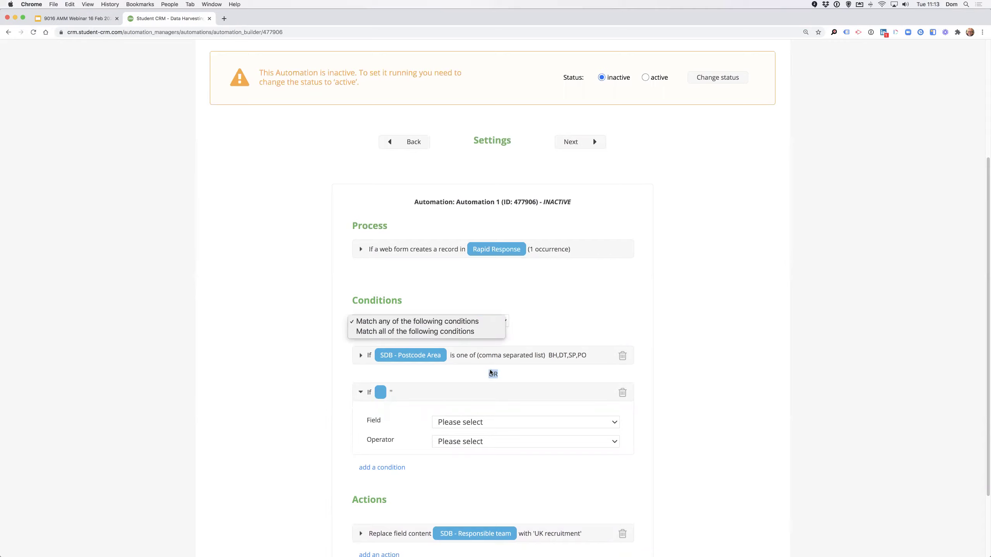
{"action": "left_click", "coordinate": [459, 331]}
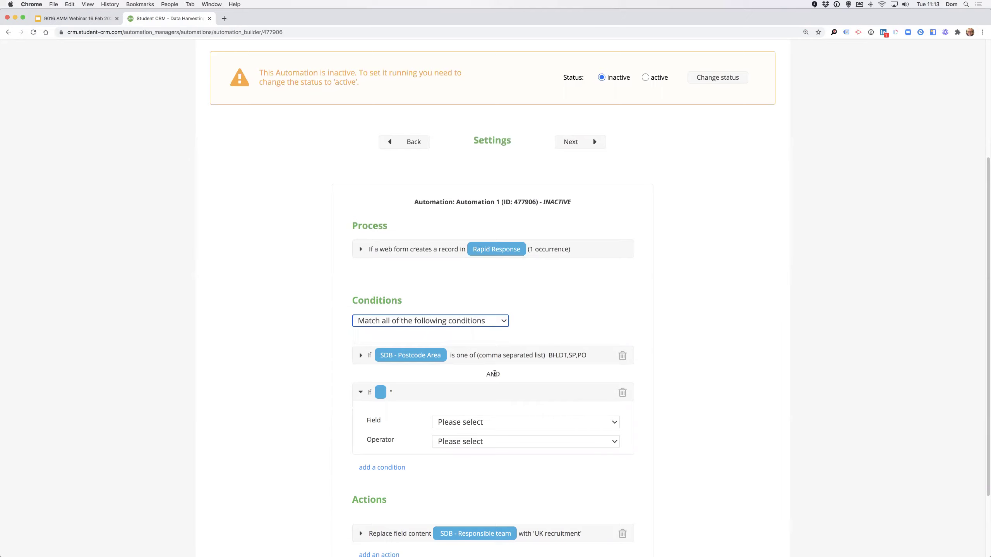
{"action": "left_click", "coordinate": [622, 392]}
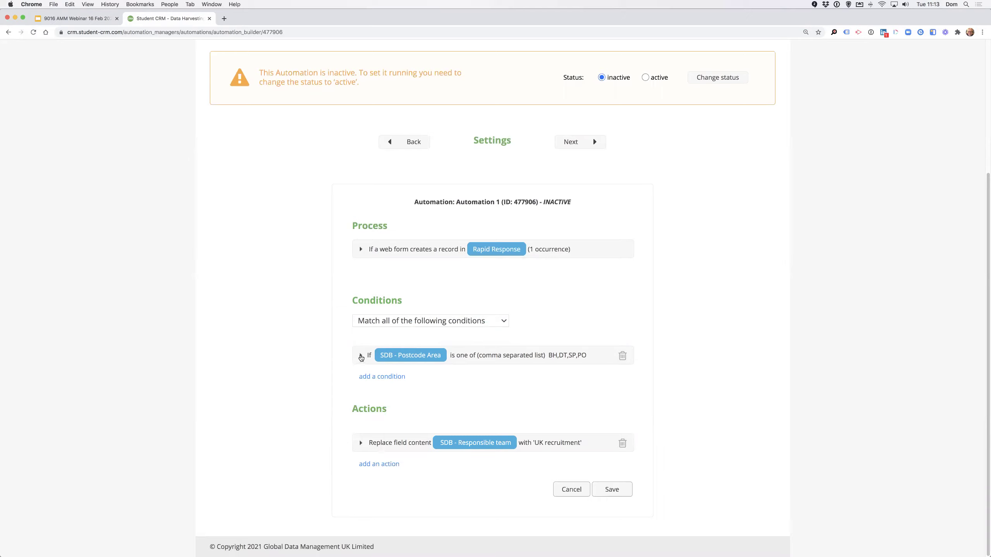
Confirm the condition uses SDB - Postcode Area with the 'is one of' operator.
{"action": "left_click", "coordinate": [361, 357]}
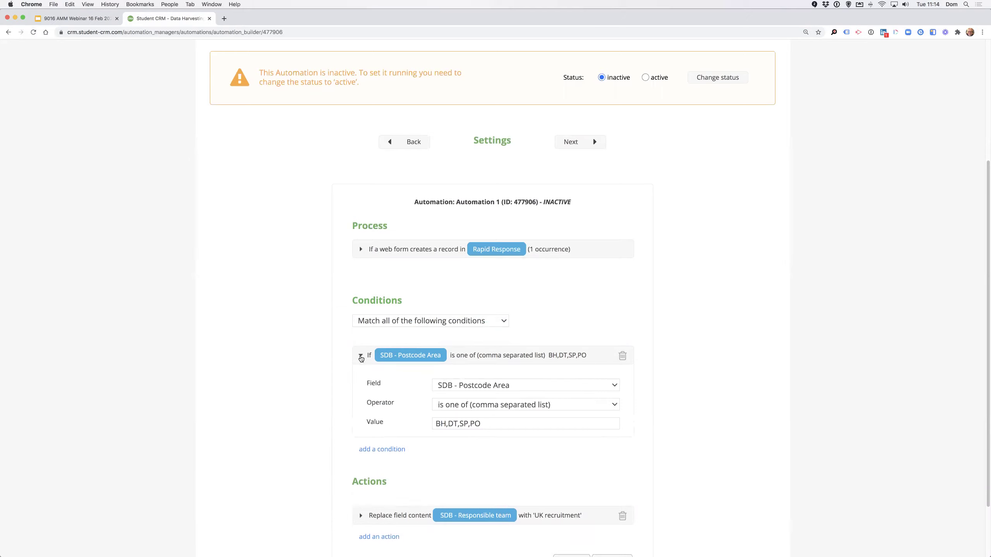
{"action": "left_click", "coordinate": [528, 386]}
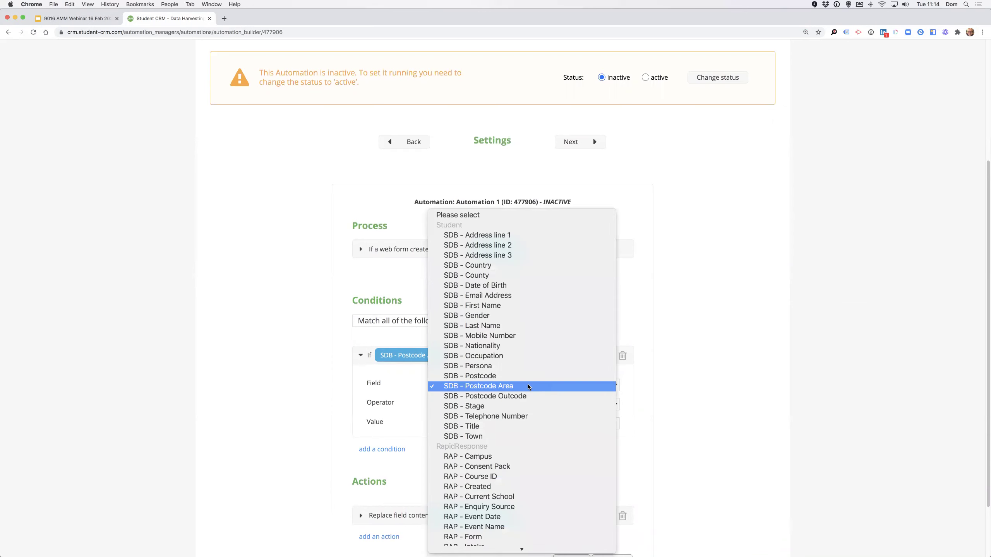
{"action": "left_click", "coordinate": [571, 386]}
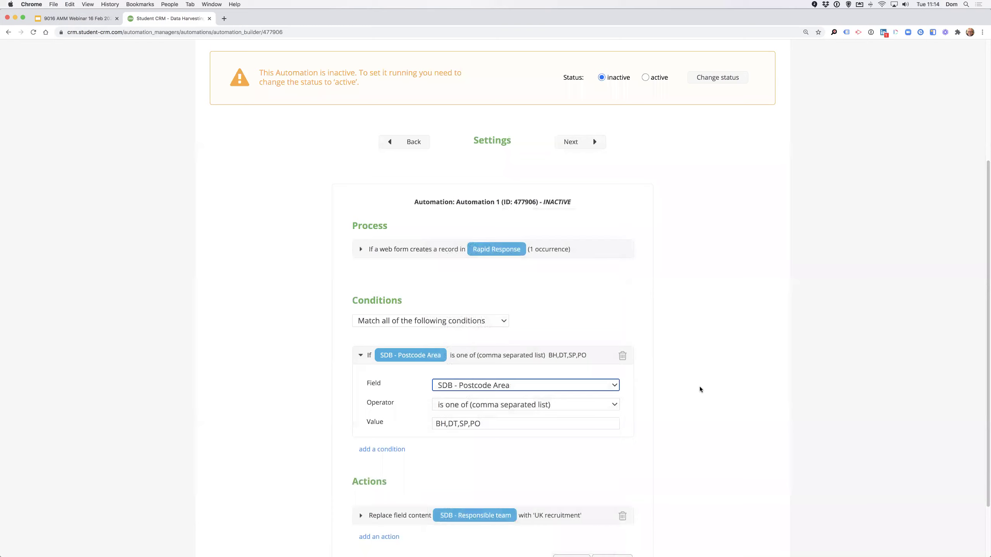
{"action": "left_click", "coordinate": [571, 405]}
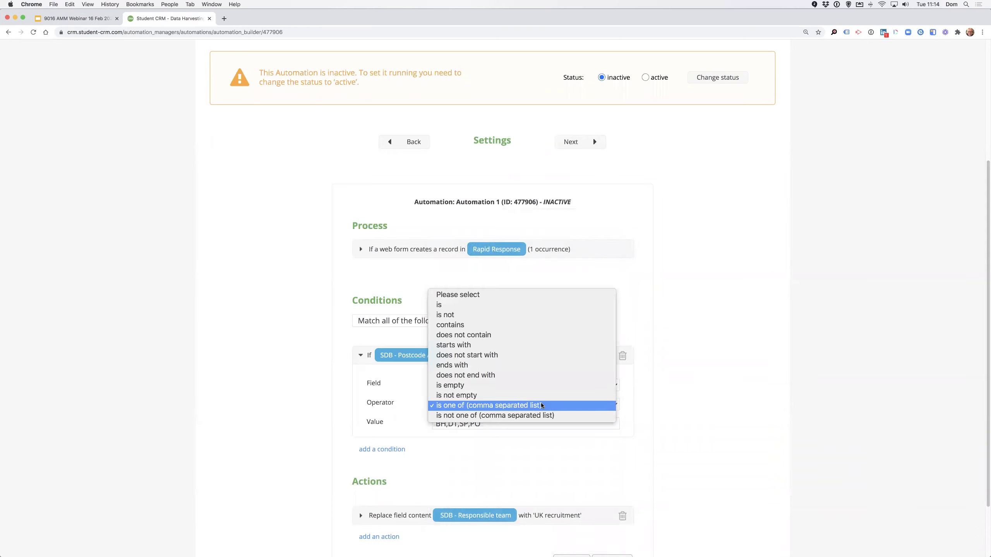
{"action": "left_click", "coordinate": [695, 393]}
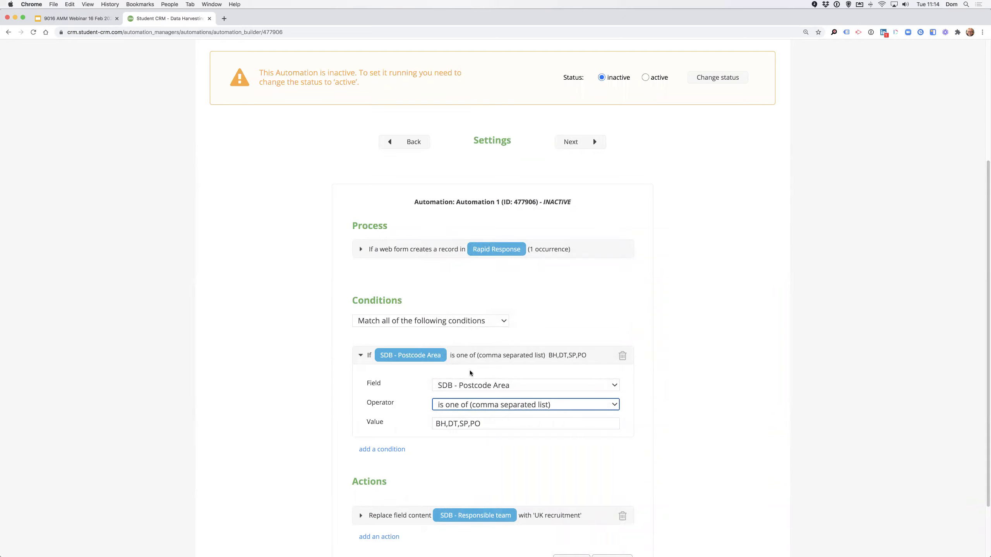
{"action": "left_click", "coordinate": [499, 386]}
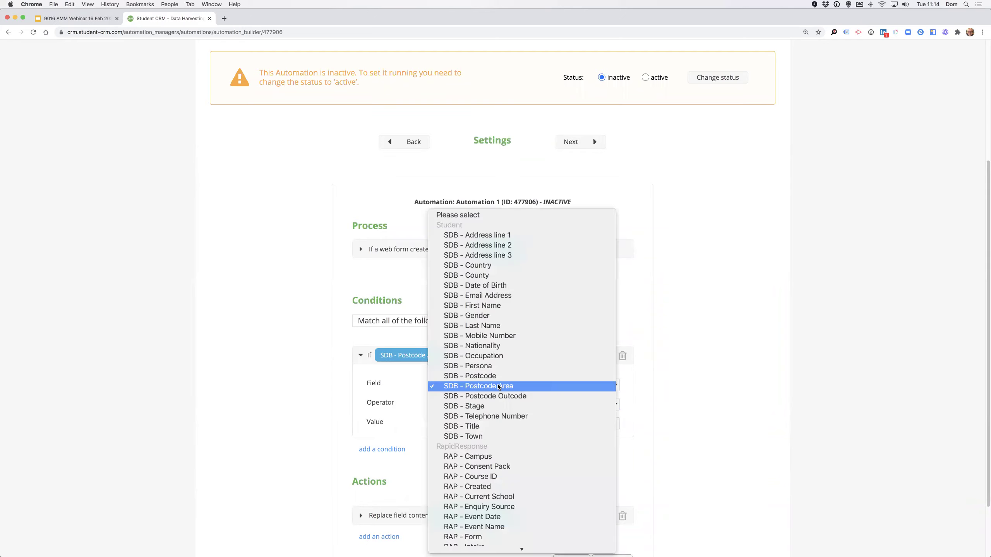
{"action": "left_click", "coordinate": [492, 386]}
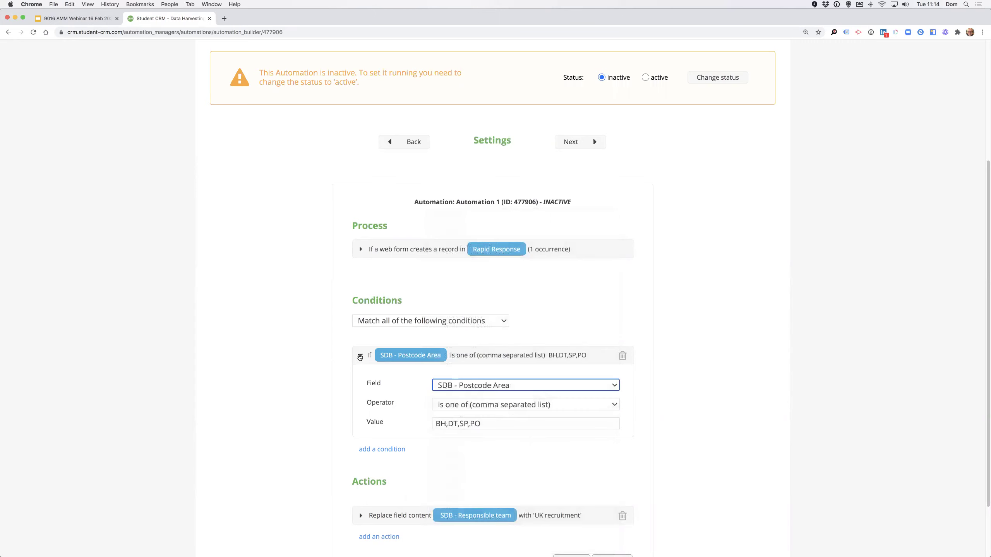
{"action": "left_click", "coordinate": [360, 356]}
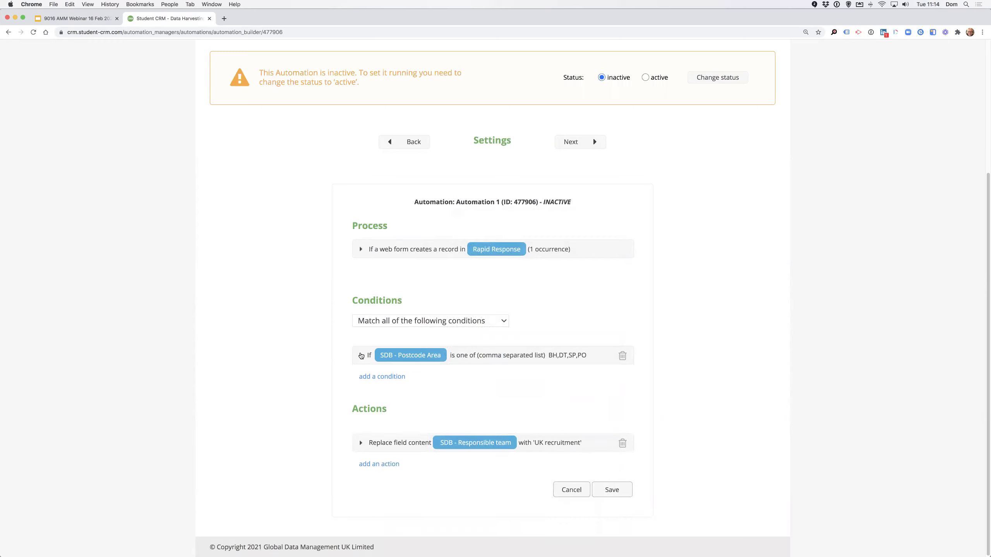
Check the action replaces SDB - Responsible team with UK recruitment, leaving it unchanged.
{"action": "left_click", "coordinate": [361, 444]}
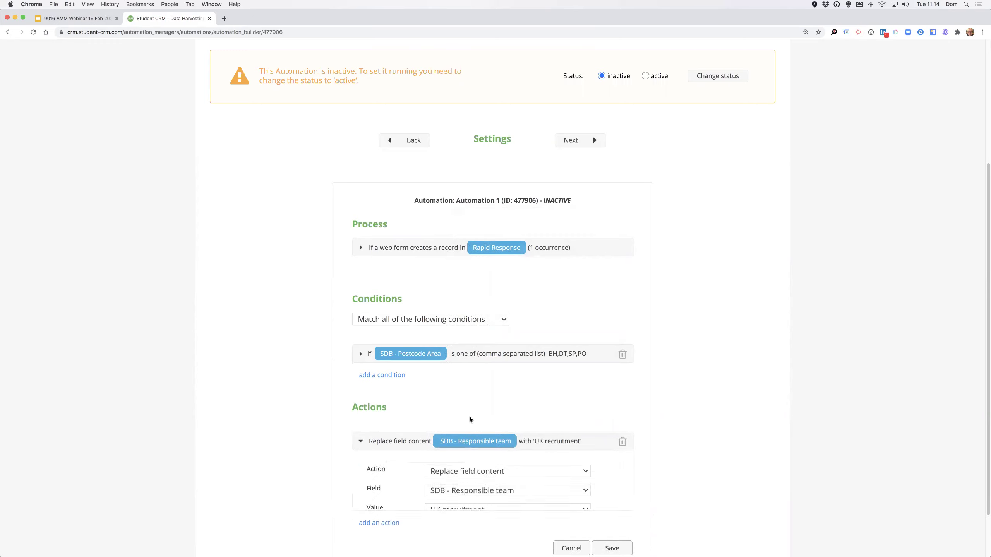
{"action": "scroll", "coordinate": [480, 421], "scroll_direction": "down", "scroll_amount": 3}
{"action": "left_click", "coordinate": [480, 422]}
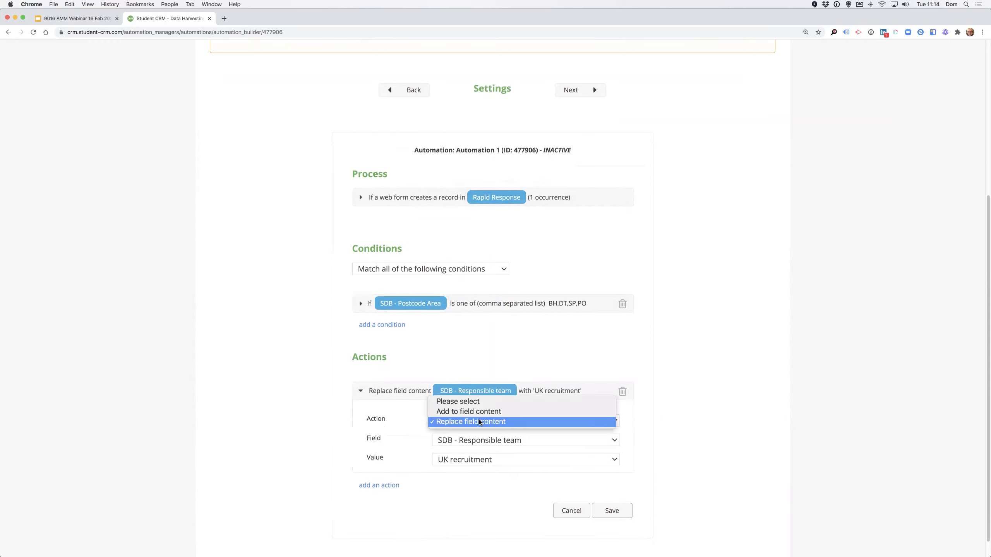
{"action": "left_click", "coordinate": [479, 422]}
{"action": "left_click", "coordinate": [487, 441]}
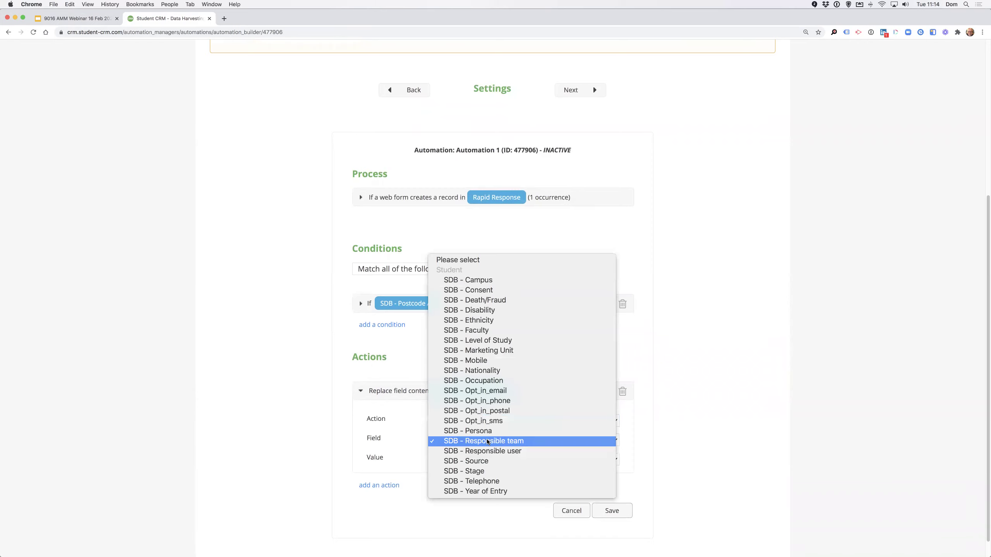
{"action": "left_click", "coordinate": [487, 441]}
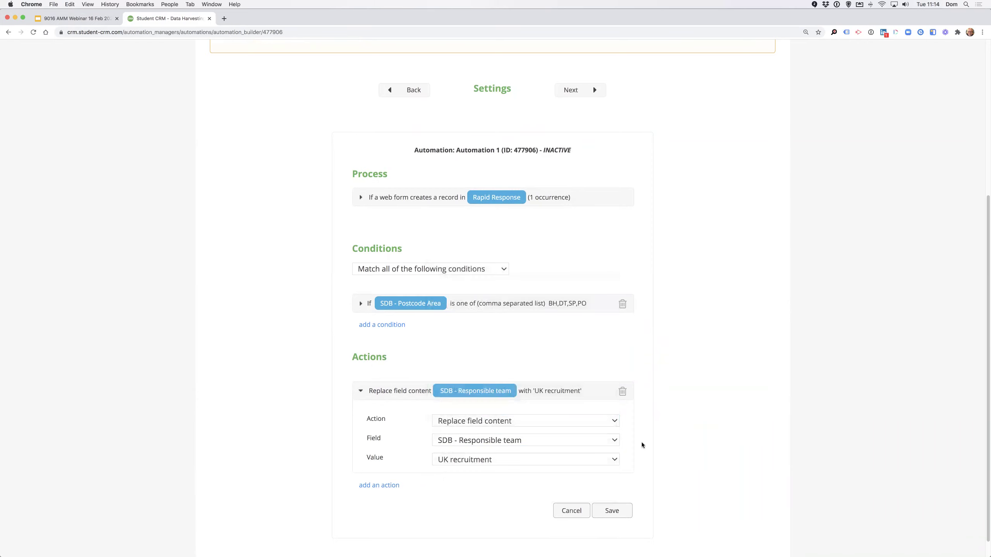
{"action": "left_click", "coordinate": [552, 459]}
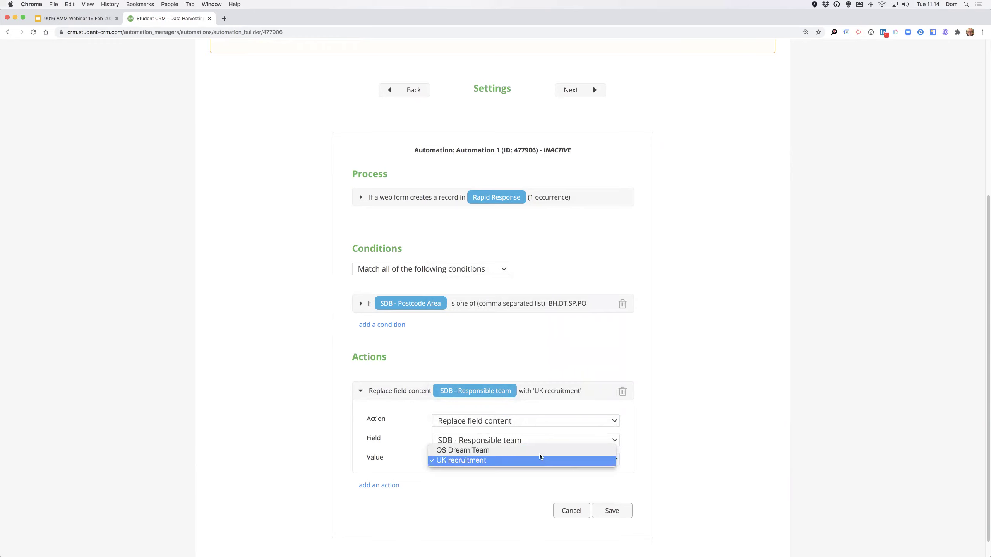
{"action": "left_click", "coordinate": [538, 461]}
{"action": "scroll", "coordinate": [711, 408], "scroll_direction": "up", "scroll_amount": 5}
{"action": "scroll", "coordinate": [710, 412], "scroll_direction": "down", "scroll_amount": 5}
{"action": "scroll", "coordinate": [710, 412], "scroll_direction": "up", "scroll_amount": 5}
Change Automation 1's status to active and view its About step.
{"action": "left_click", "coordinate": [645, 255]}
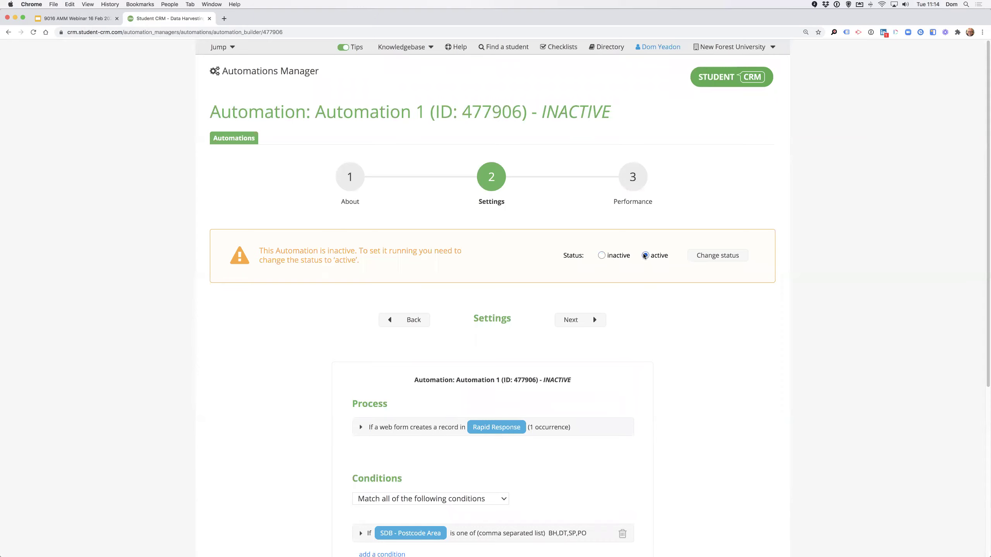
{"action": "scroll", "coordinate": [659, 414], "scroll_direction": "down", "scroll_amount": 5}
{"action": "scroll", "coordinate": [702, 225], "scroll_direction": "up", "scroll_amount": 5}
{"action": "left_click", "coordinate": [719, 255]}
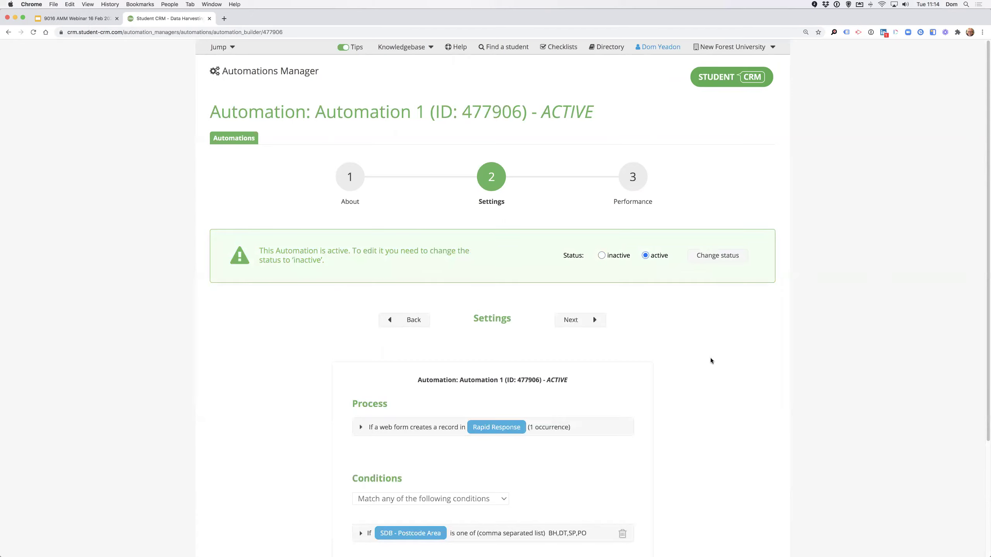
{"action": "left_click", "coordinate": [357, 171]}
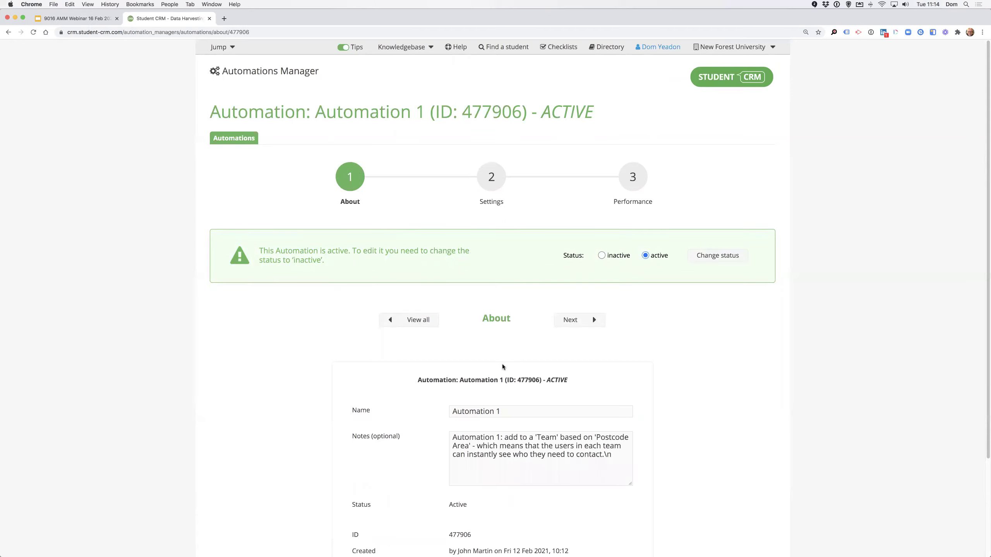
Re-sort the automations list, open Automation 2, read its IEM notes, and go to Settings.
{"action": "left_click", "coordinate": [240, 138]}
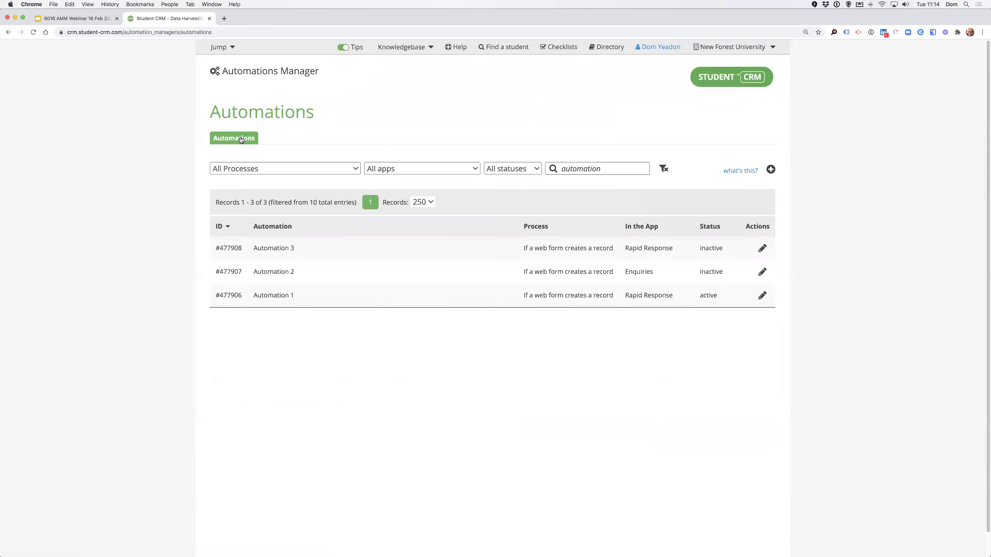
{"action": "left_click", "coordinate": [275, 226]}
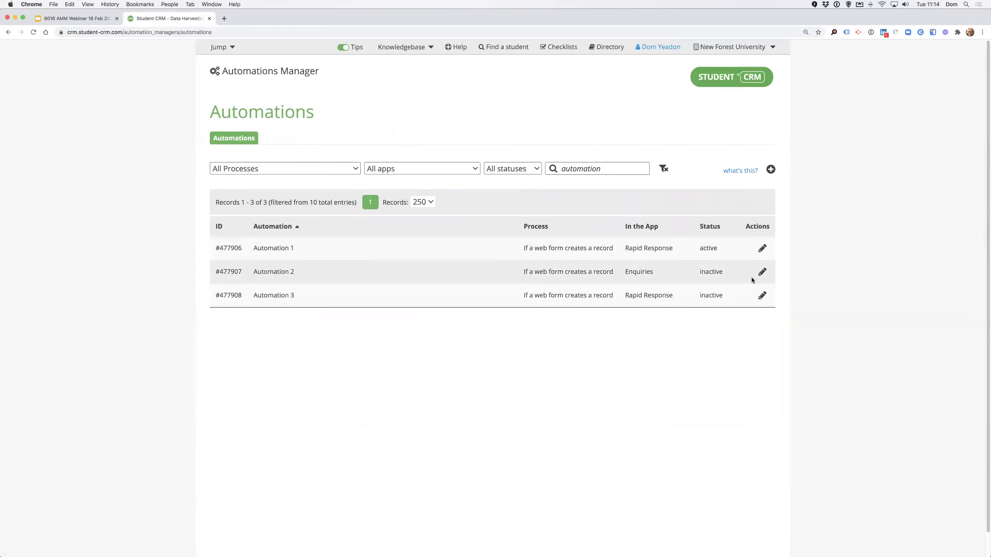
{"action": "left_click", "coordinate": [762, 272]}
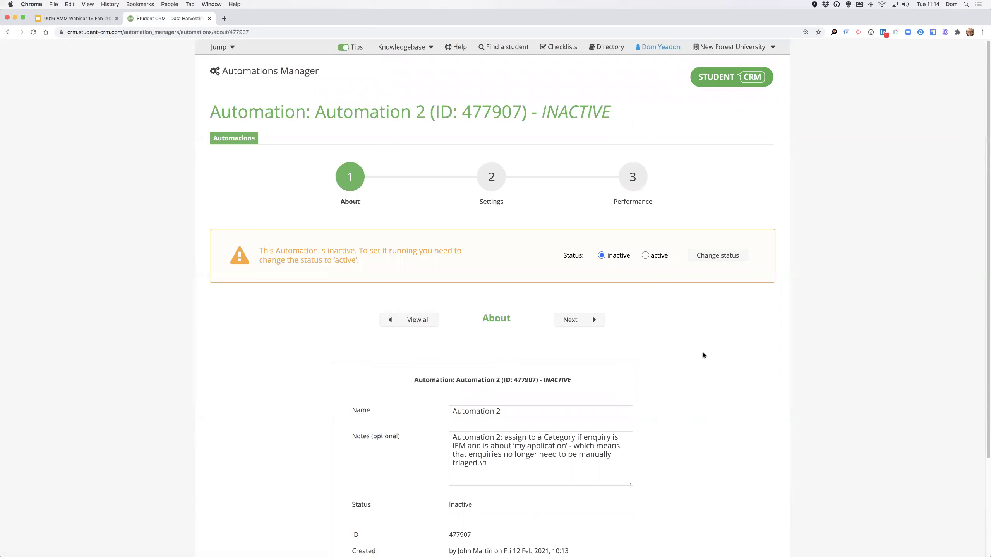
{"action": "scroll", "coordinate": [704, 355], "scroll_direction": "down", "scroll_amount": 3}
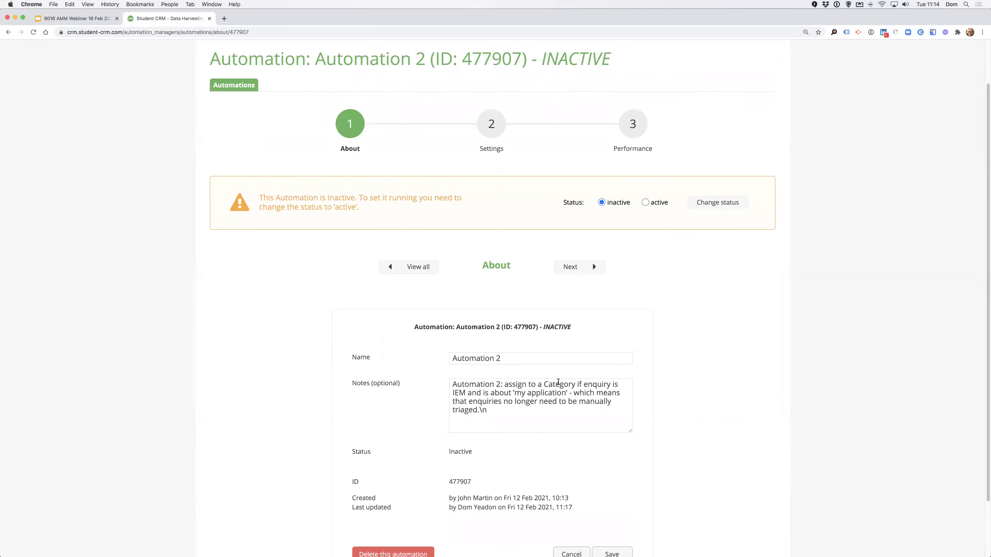
{"action": "double_click", "coordinate": [458, 392]}
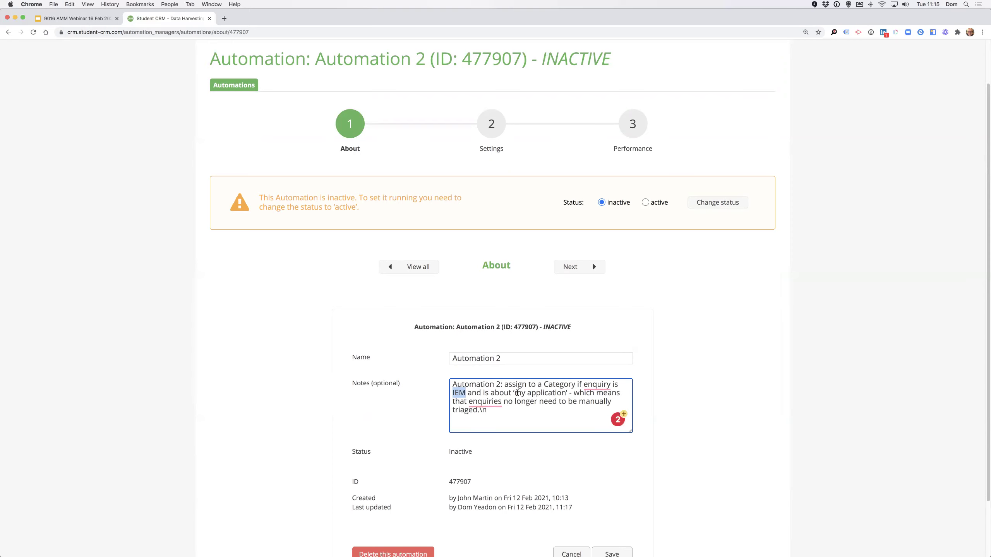
{"action": "scroll", "coordinate": [499, 234], "scroll_direction": "up", "scroll_amount": 2}
{"action": "left_click", "coordinate": [491, 177]}
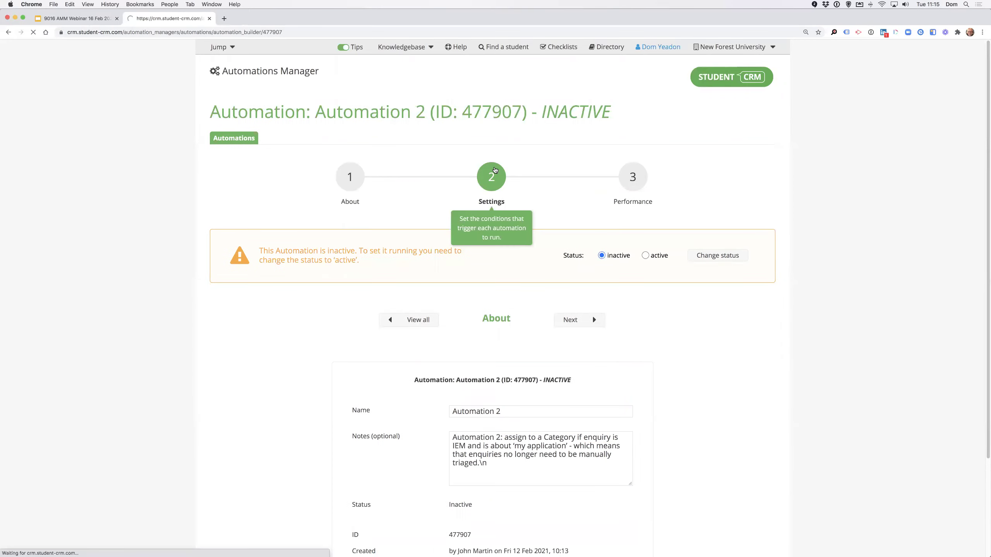
Set the trigger to 'If IEM creates a record' in Enquiries, occurrence DOMESTIC ENQUIRIES (ID:1033).
{"action": "scroll", "coordinate": [484, 321], "scroll_direction": "down", "scroll_amount": 4}
{"action": "left_click", "coordinate": [361, 288]}
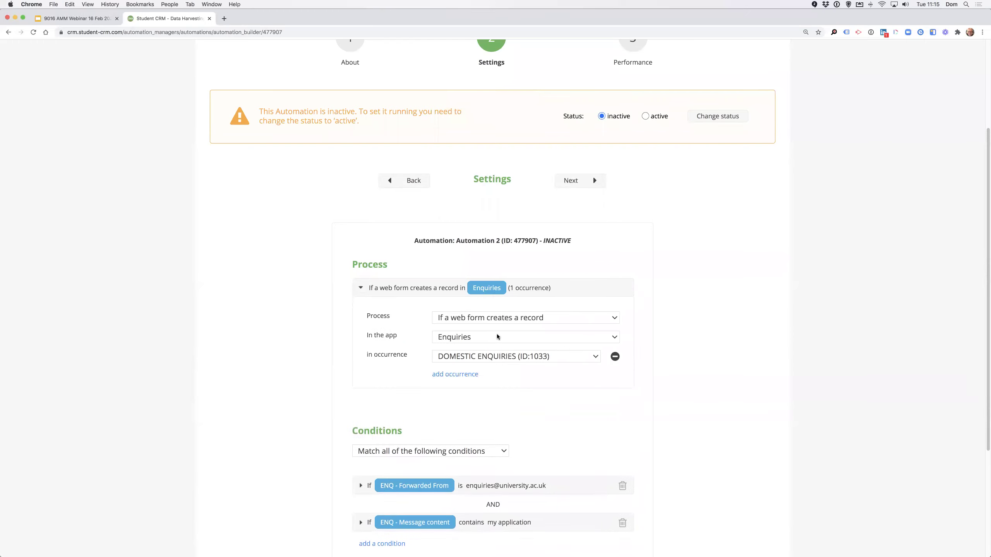
{"action": "left_click", "coordinate": [503, 318]}
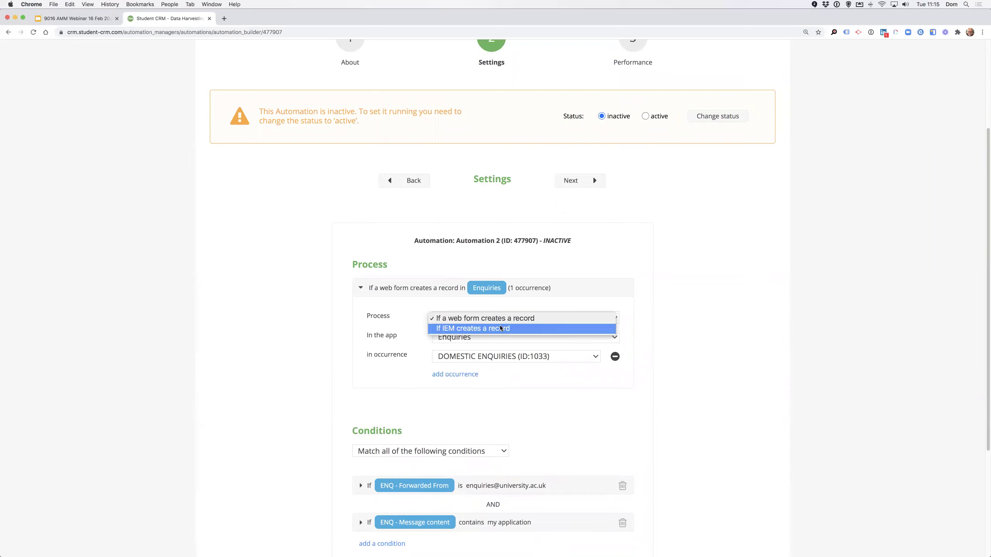
{"action": "left_click", "coordinate": [501, 329]}
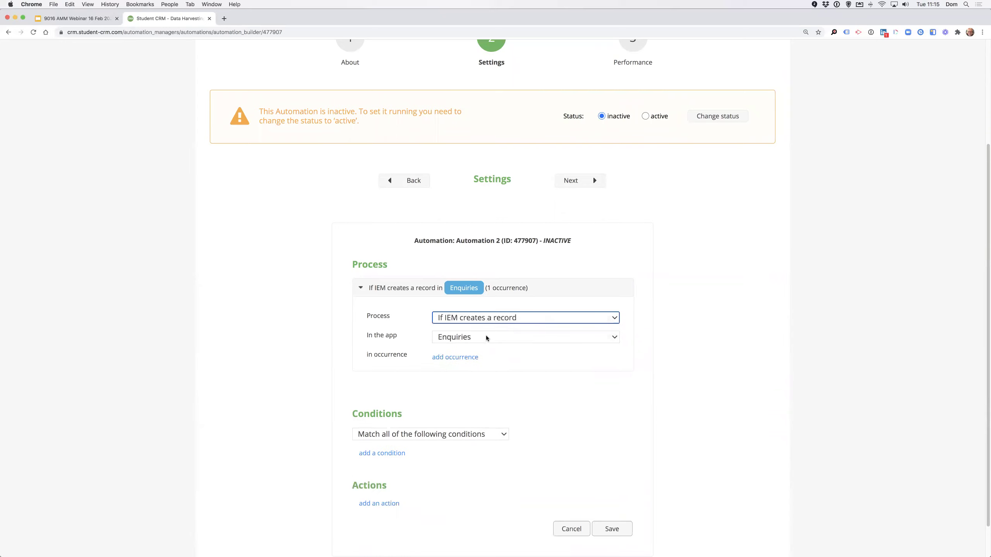
{"action": "left_click", "coordinate": [487, 338]}
{"action": "left_click", "coordinate": [484, 338]}
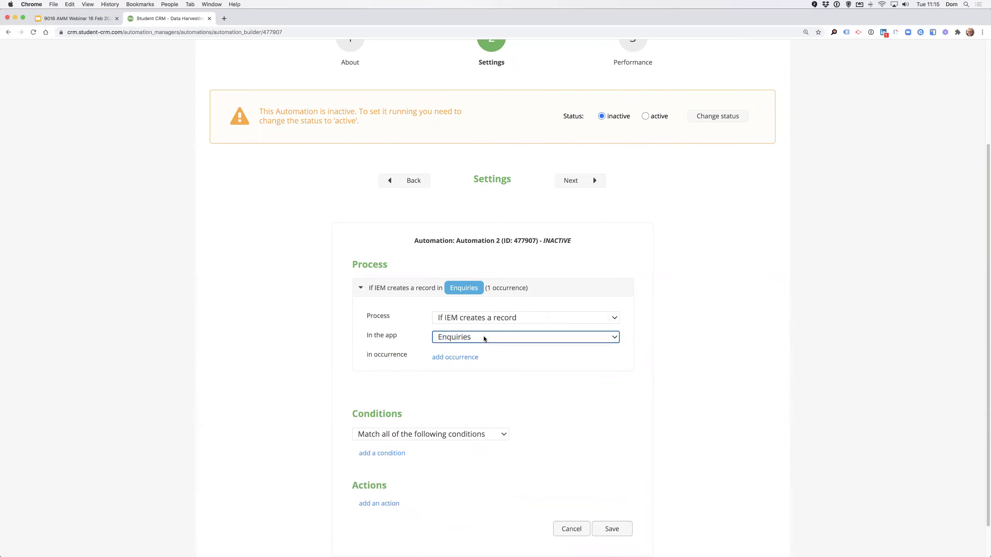
{"action": "left_click", "coordinate": [475, 357]}
{"action": "left_click", "coordinate": [494, 364]}
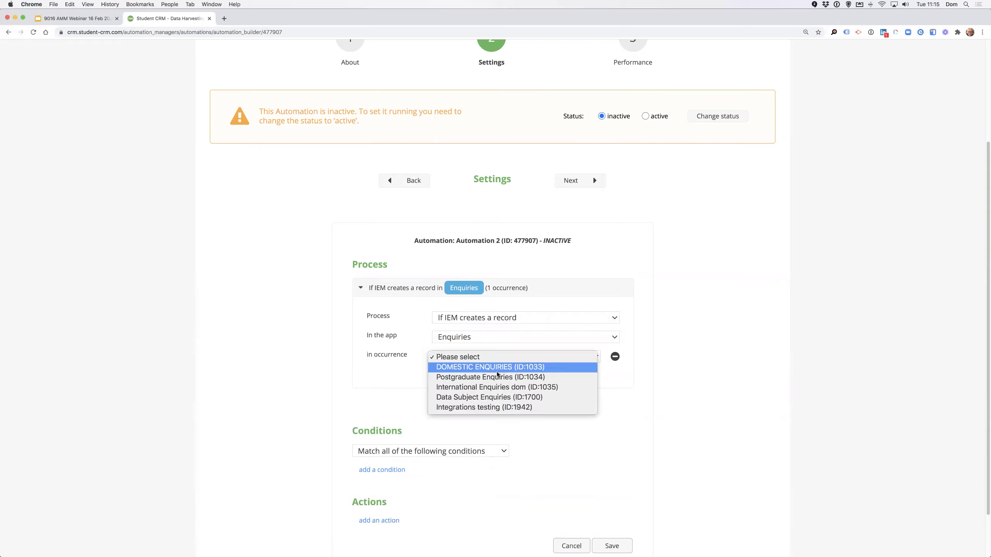
{"action": "left_click", "coordinate": [497, 369]}
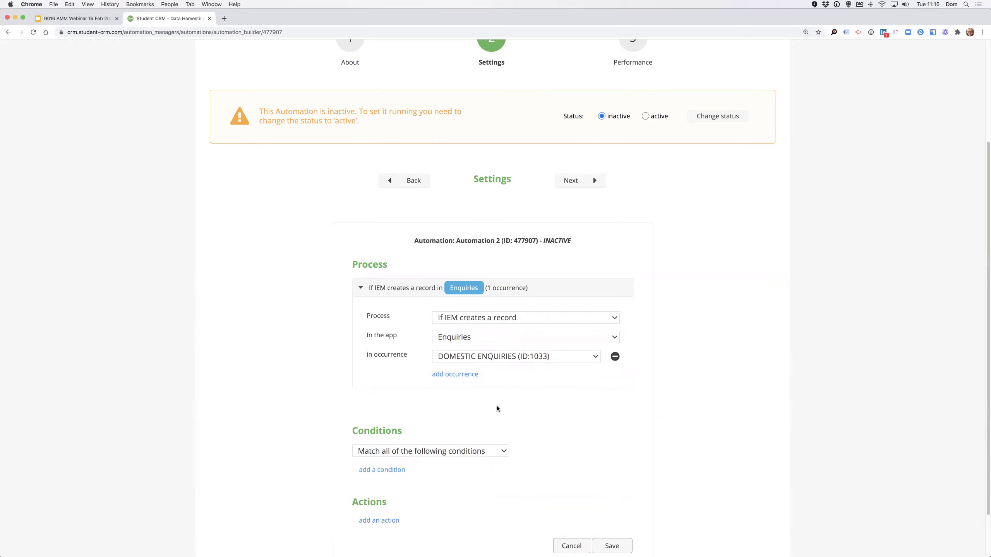
{"action": "scroll", "coordinate": [497, 408], "scroll_direction": "down", "scroll_amount": 3}
{"action": "left_click", "coordinate": [461, 396]}
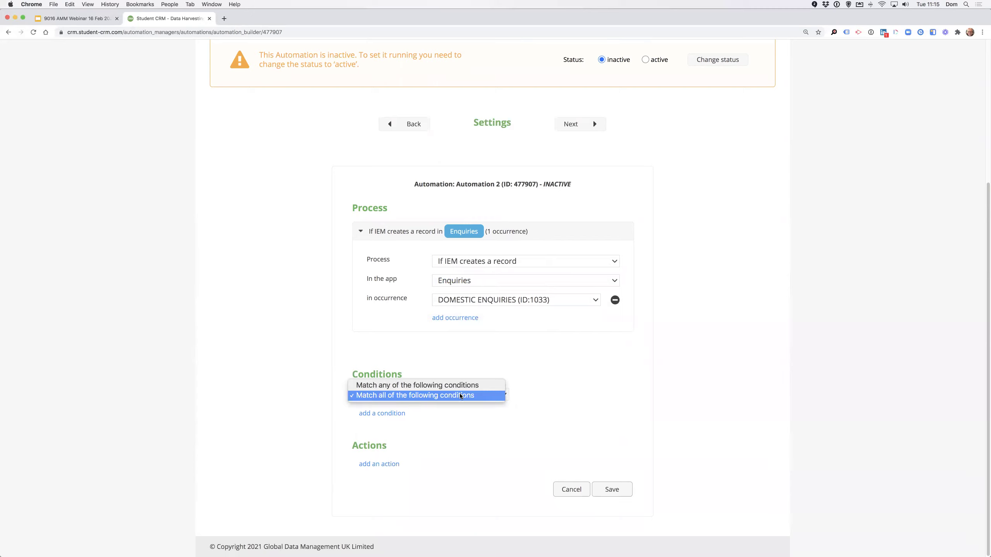
Under Match all, add a condition: ENQ - Forwarded From is the admissions e-mail address.
{"action": "left_click", "coordinate": [441, 399]}
{"action": "left_click", "coordinate": [401, 414]}
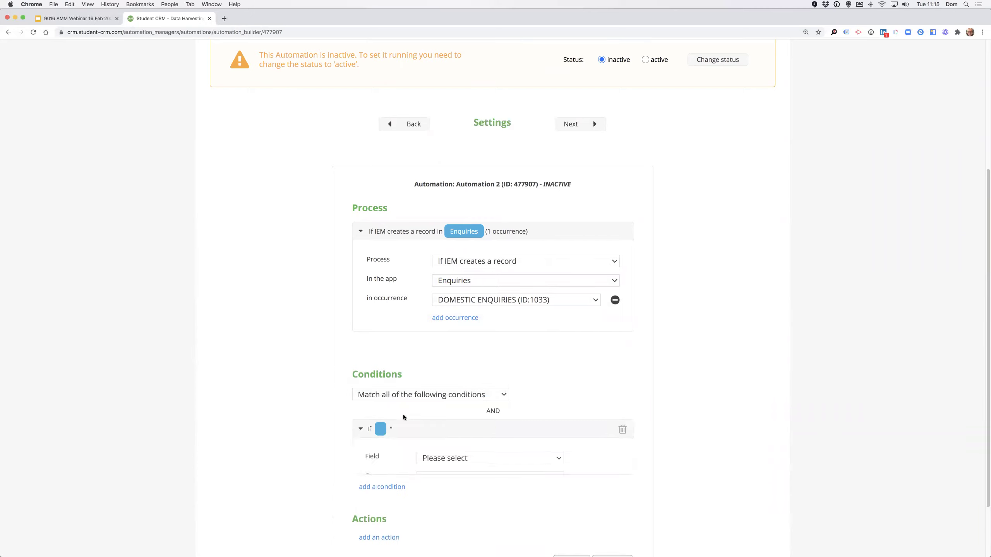
{"action": "left_click", "coordinate": [463, 458]}
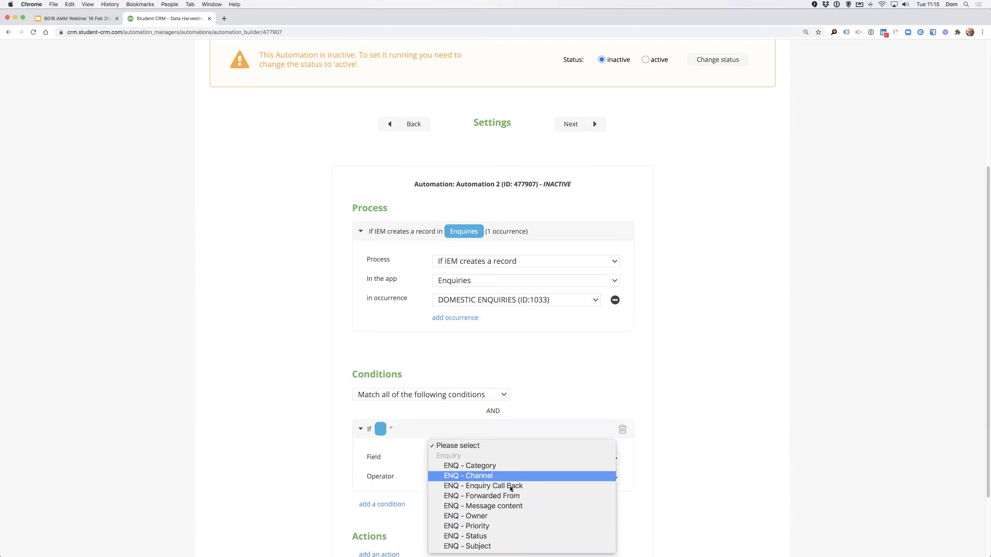
{"action": "left_click", "coordinate": [505, 497]}
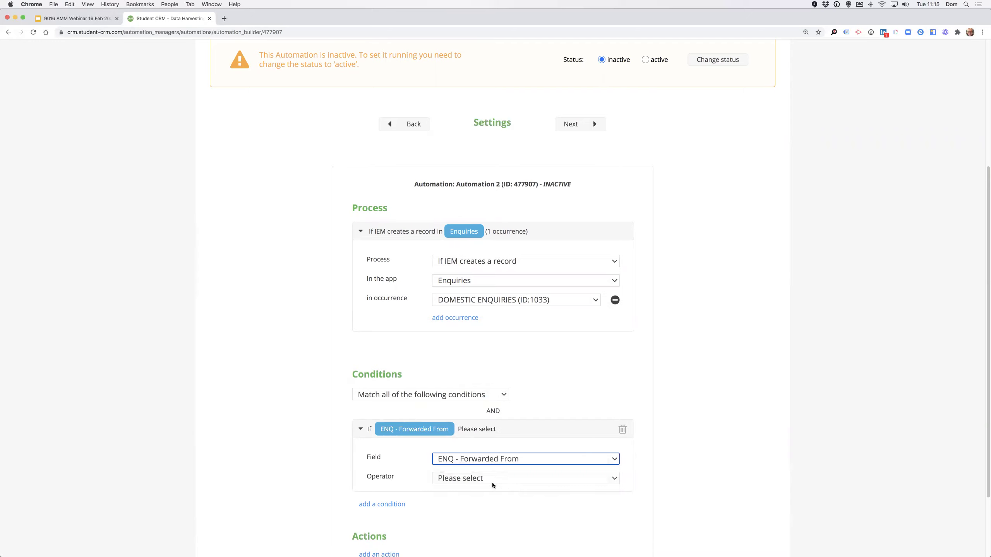
{"action": "left_click", "coordinate": [492, 480]}
{"action": "left_click", "coordinate": [484, 490]}
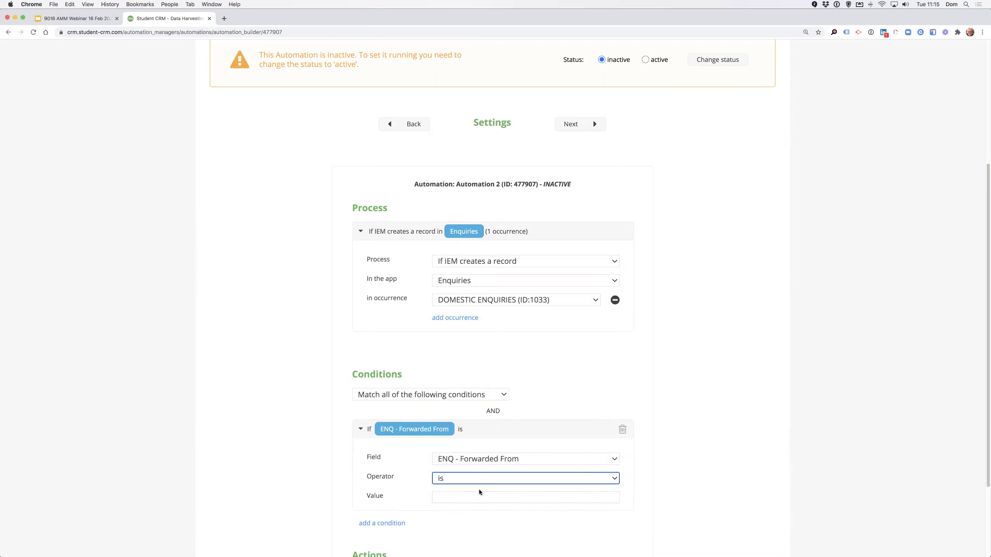
{"action": "left_click", "coordinate": [463, 498]}
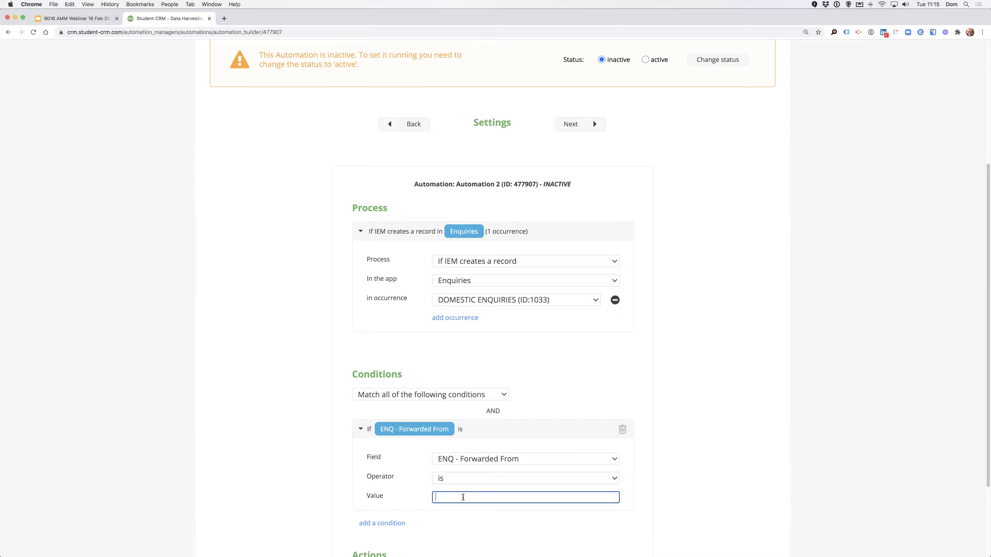
{"action": "type", "text": "finance"}
{"action": "key", "text": "BackSpace"}
{"action": "key", "text": "BackSpace"}
{"action": "key", "text": "BackSpace"}
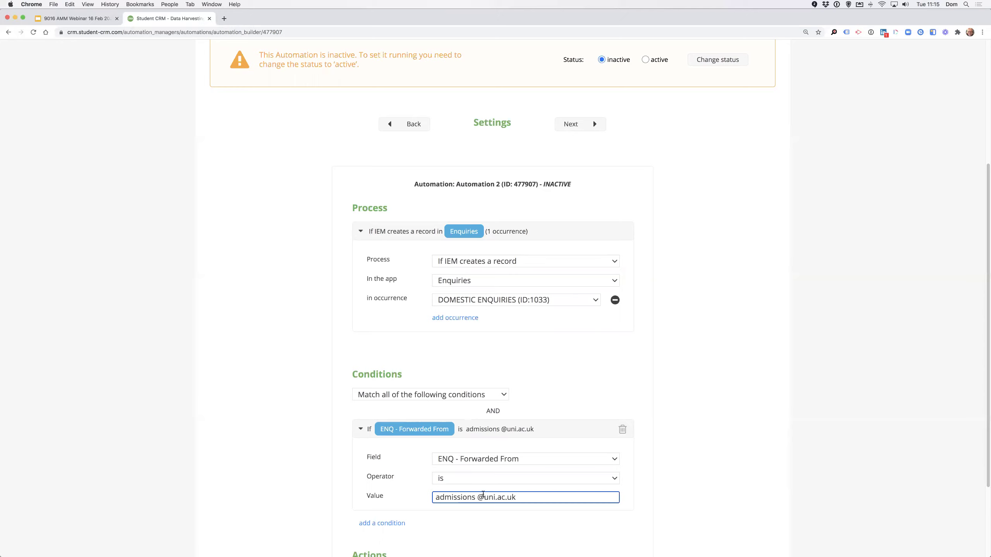
{"action": "left_click", "coordinate": [477, 498]}
{"action": "key", "text": "BackSpace"}
{"action": "scroll", "coordinate": [479, 497], "scroll_direction": "down", "scroll_amount": 3}
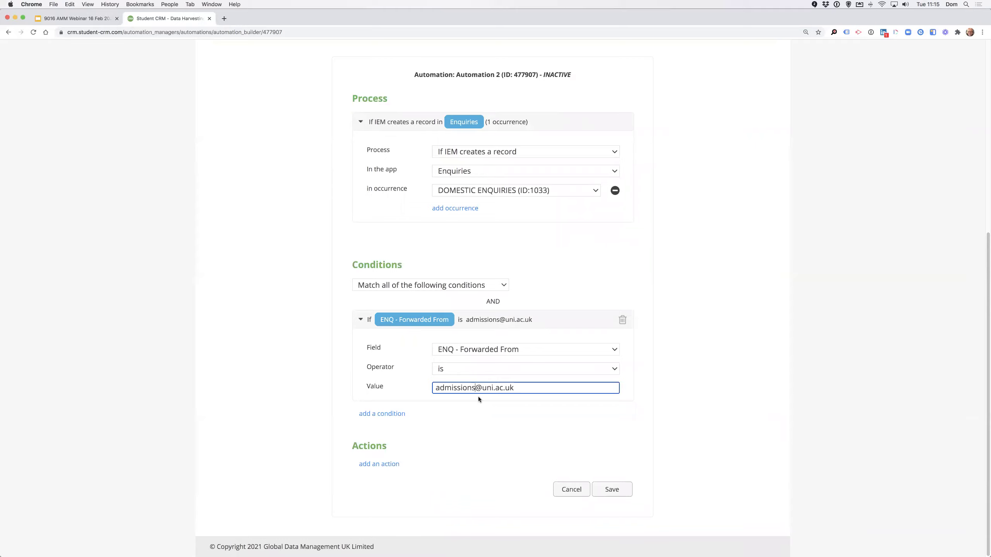
Add a Replace field content action targeting the ENQ - Category field.
{"action": "left_click", "coordinate": [372, 465]}
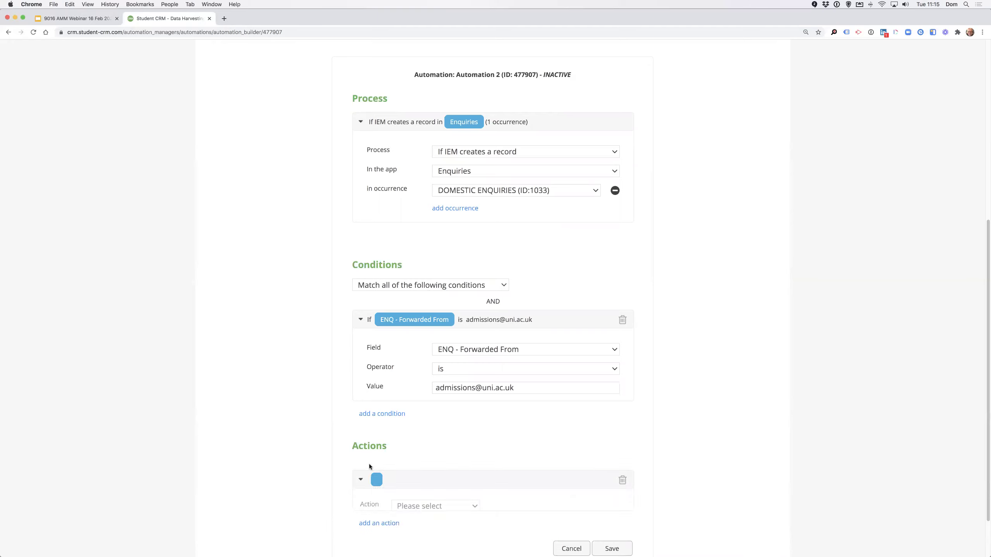
{"action": "scroll", "coordinate": [492, 464], "scroll_direction": "down", "scroll_amount": 2}
{"action": "left_click", "coordinate": [492, 463]}
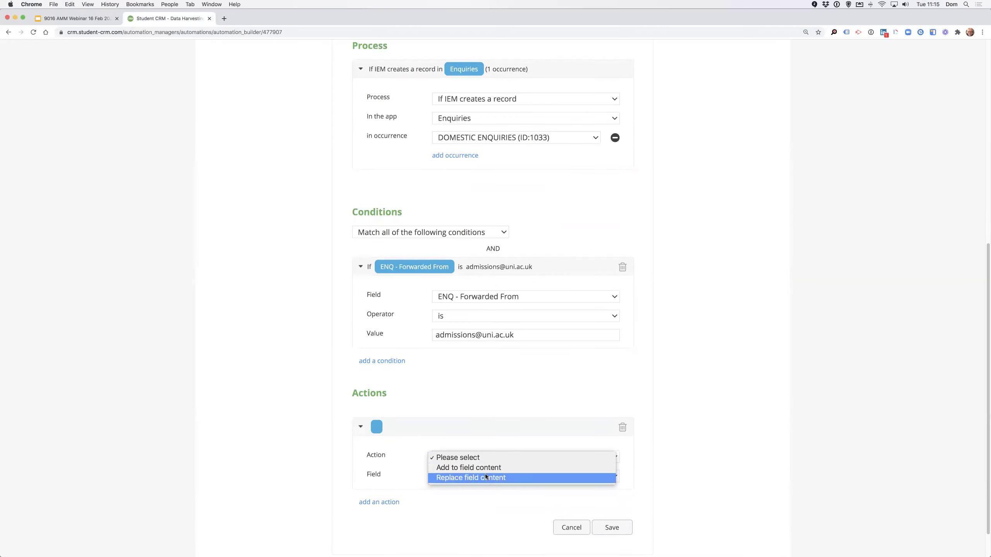
{"action": "left_click", "coordinate": [489, 476]}
{"action": "left_click", "coordinate": [467, 477]}
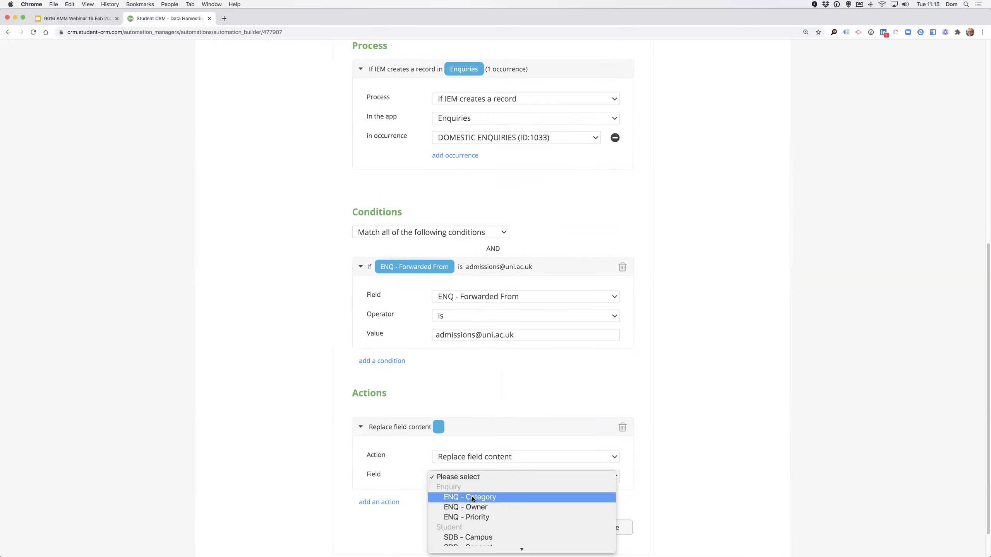
{"action": "left_click", "coordinate": [470, 496]}
Set the replacement category to Admissions and save Automation 2.
{"action": "scroll", "coordinate": [513, 444], "scroll_direction": "down", "scroll_amount": 2}
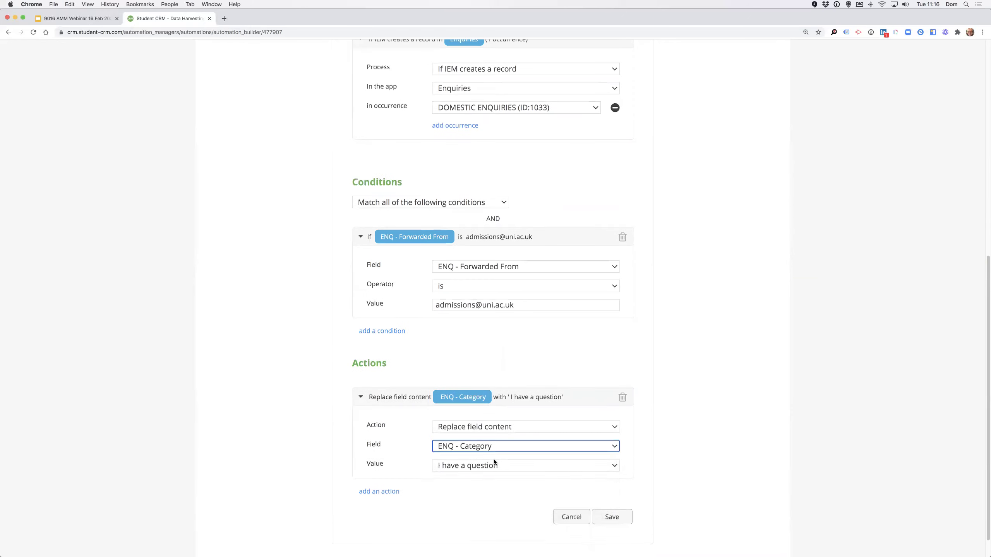
{"action": "left_click", "coordinate": [493, 464]}
{"action": "scroll", "coordinate": [490, 469], "scroll_direction": "down", "scroll_amount": 3}
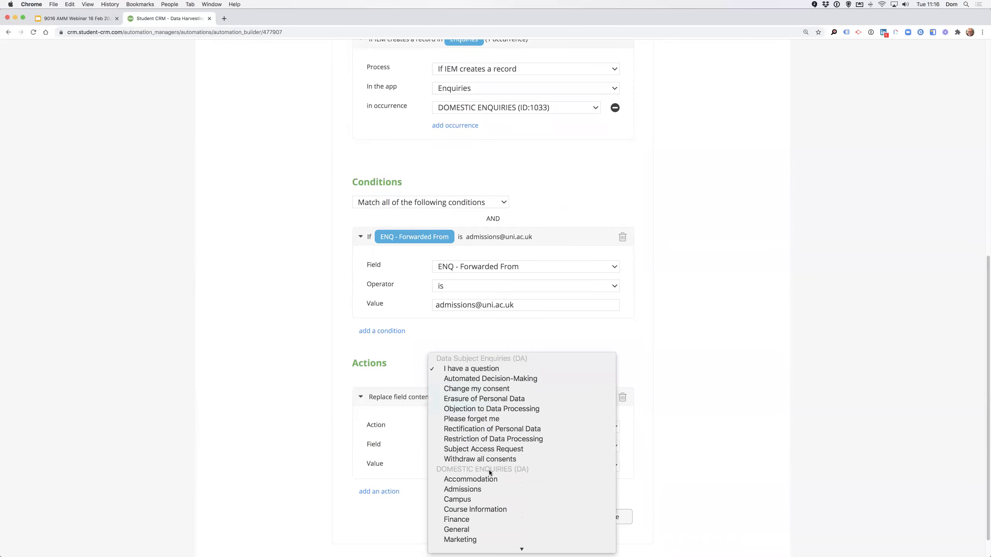
{"action": "left_click", "coordinate": [490, 470]}
{"action": "left_click", "coordinate": [478, 468]}
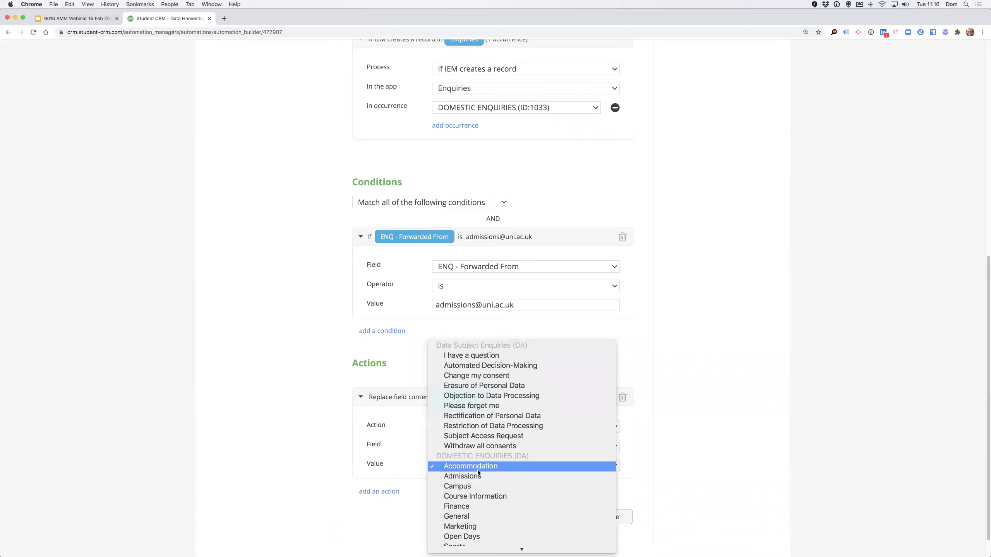
{"action": "left_click", "coordinate": [479, 474]}
{"action": "left_click", "coordinate": [611, 517]}
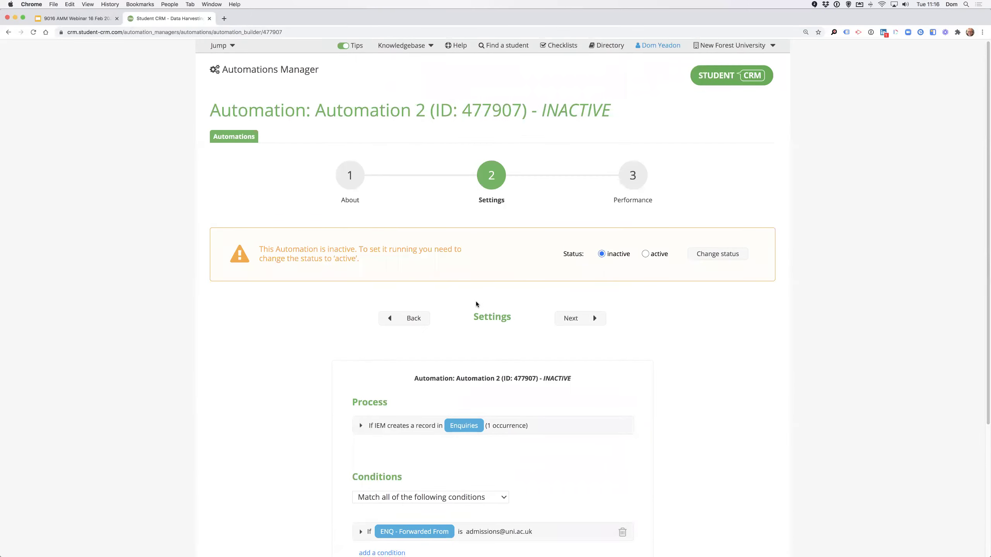
Review the Forwarded From condition, leaving its field unchanged.
{"action": "scroll", "coordinate": [478, 305], "scroll_direction": "down", "scroll_amount": 2}
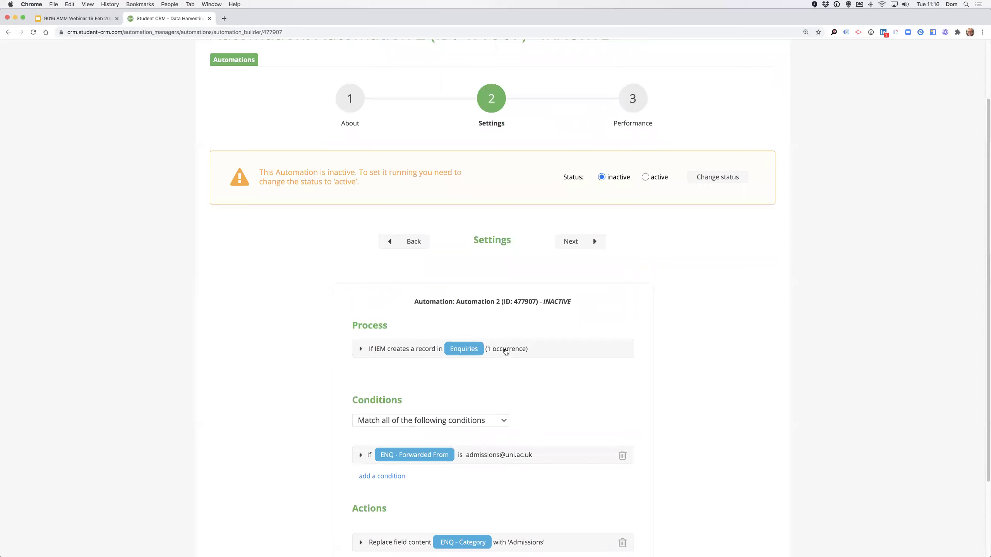
{"action": "scroll", "coordinate": [506, 353], "scroll_direction": "down", "scroll_amount": 1}
{"action": "scroll", "coordinate": [506, 353], "scroll_direction": "down", "scroll_amount": 1}
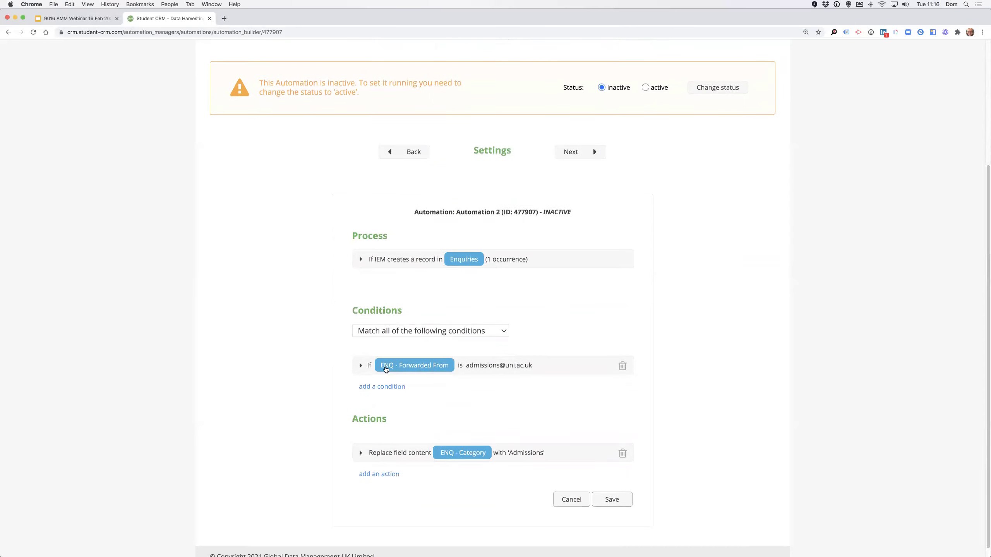
{"action": "left_click", "coordinate": [360, 367]}
{"action": "left_click", "coordinate": [480, 394]}
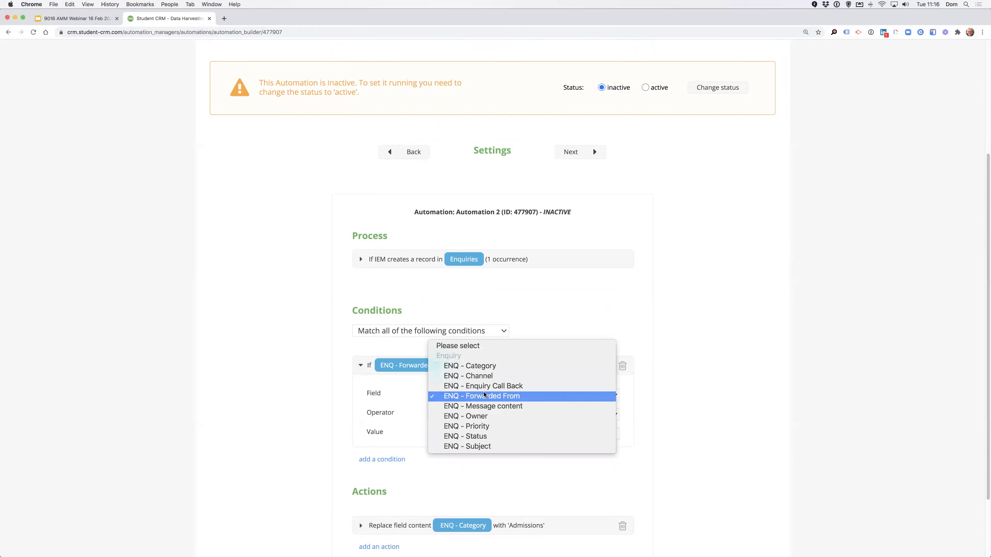
{"action": "left_click", "coordinate": [551, 305]}
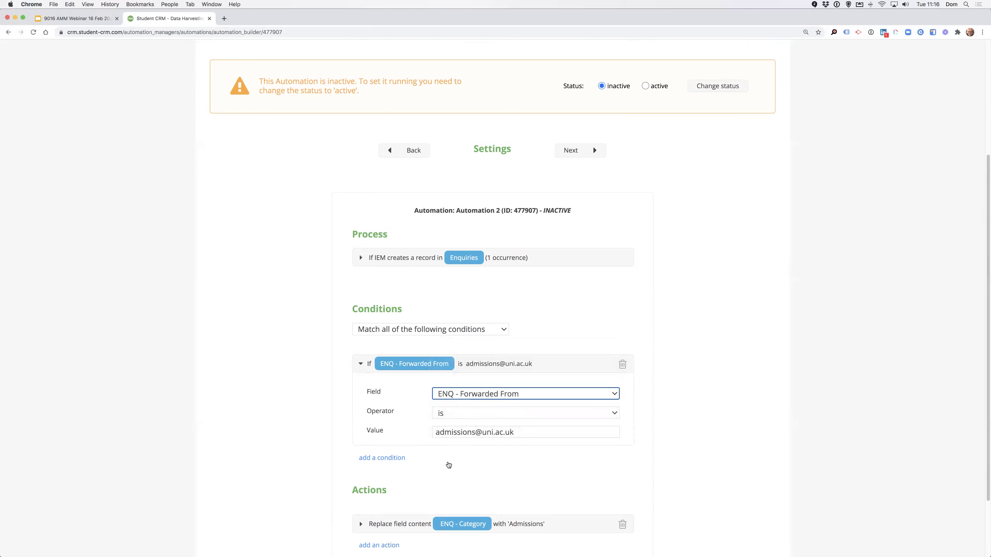
{"action": "scroll", "coordinate": [448, 462], "scroll_direction": "down", "scroll_amount": 3}
Add a second Replace field content action setting ENQ - Category to Admissions, and save.
{"action": "left_click", "coordinate": [389, 464]}
{"action": "scroll", "coordinate": [418, 464], "scroll_direction": "down", "scroll_amount": 3}
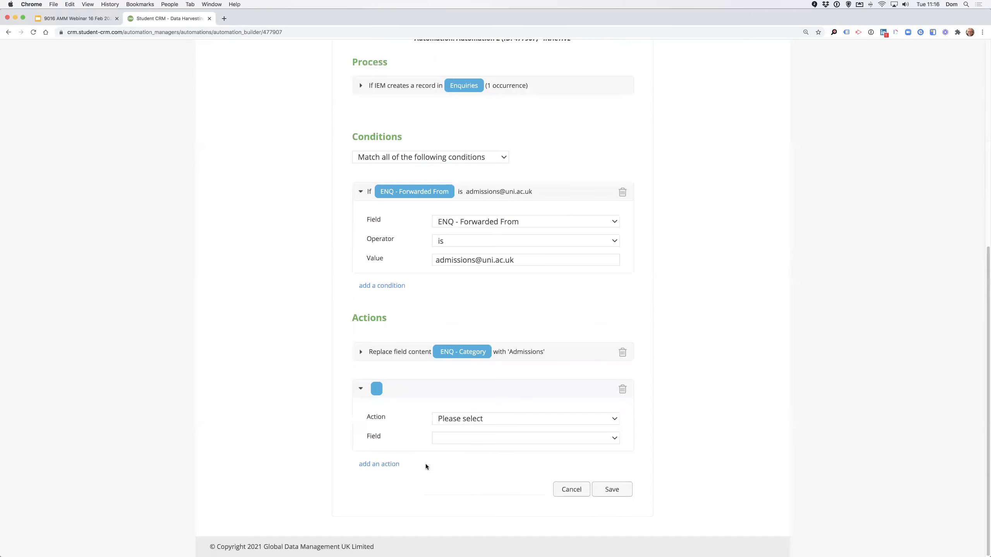
{"action": "left_click", "coordinate": [456, 421]}
{"action": "left_click", "coordinate": [470, 438]}
{"action": "left_click", "coordinate": [462, 438]}
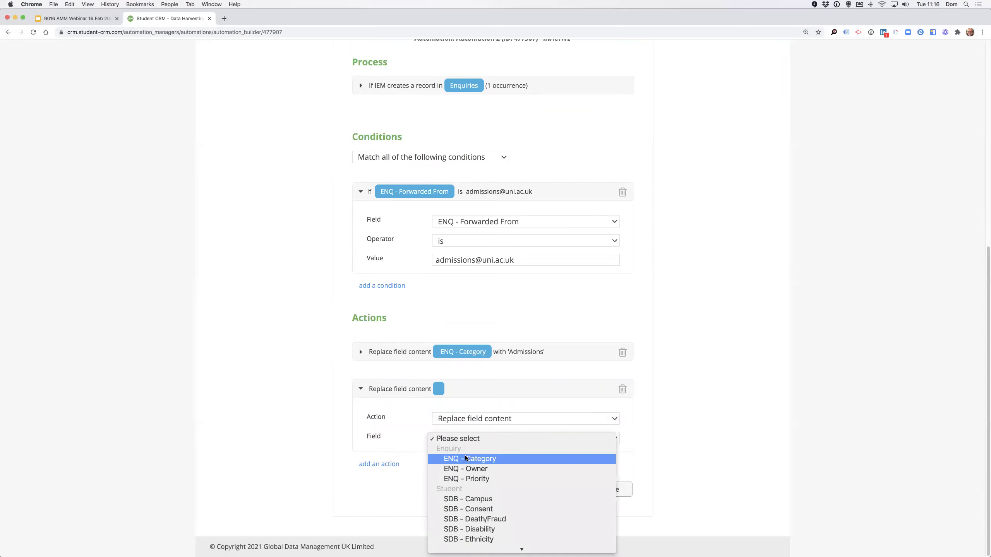
{"action": "left_click", "coordinate": [488, 453]}
{"action": "left_click", "coordinate": [480, 456]}
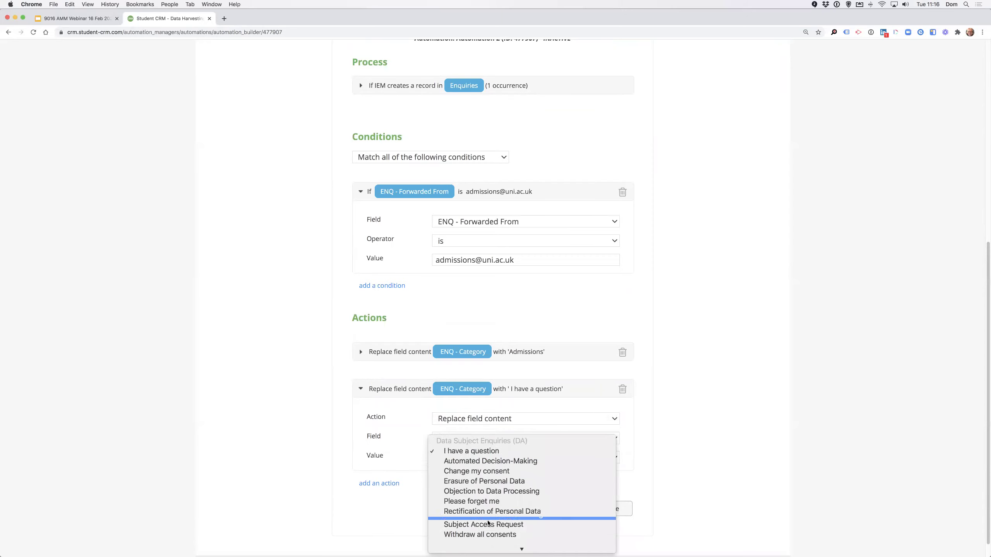
{"action": "left_click", "coordinate": [487, 468]}
{"action": "left_click", "coordinate": [607, 507]}
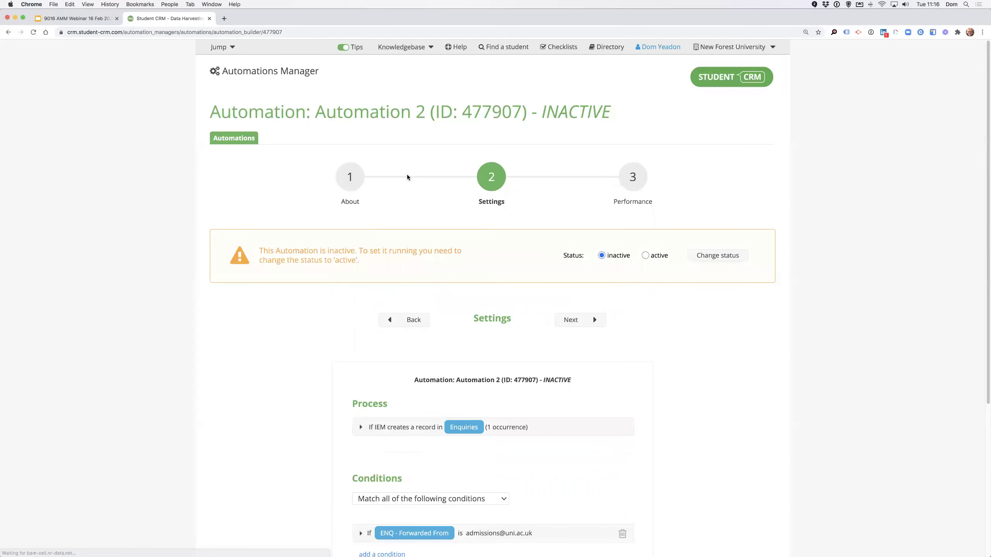
Return to the automations list and open Automation 3 (ID 477908) to read its About notes.
{"action": "left_click", "coordinate": [230, 139]}
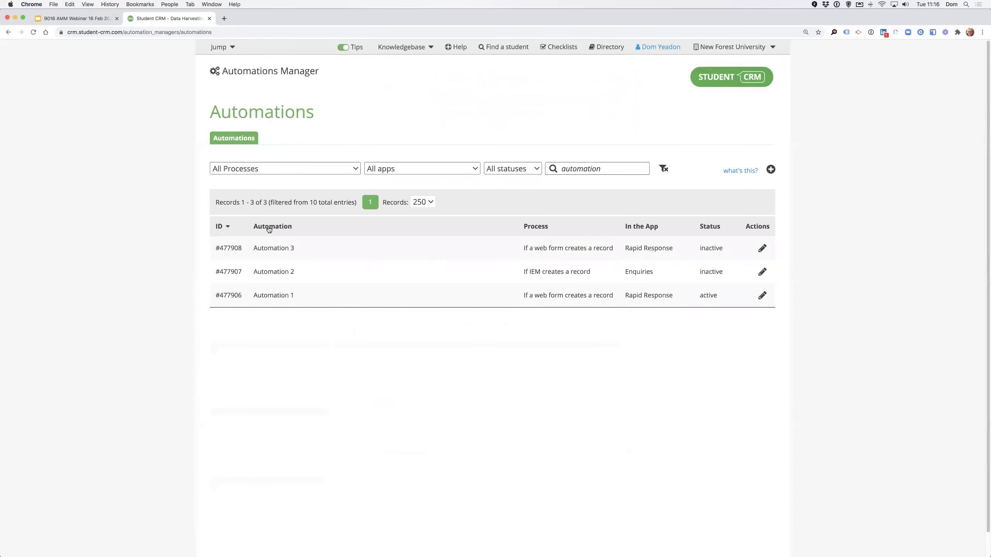
{"action": "left_click", "coordinate": [763, 295]}
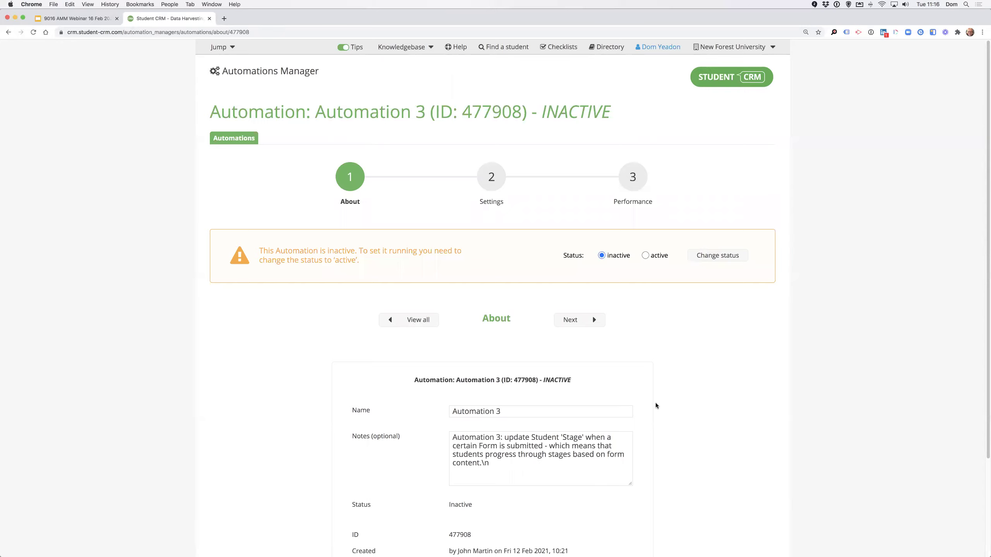
{"action": "scroll", "coordinate": [655, 403], "scroll_direction": "down", "scroll_amount": 1}
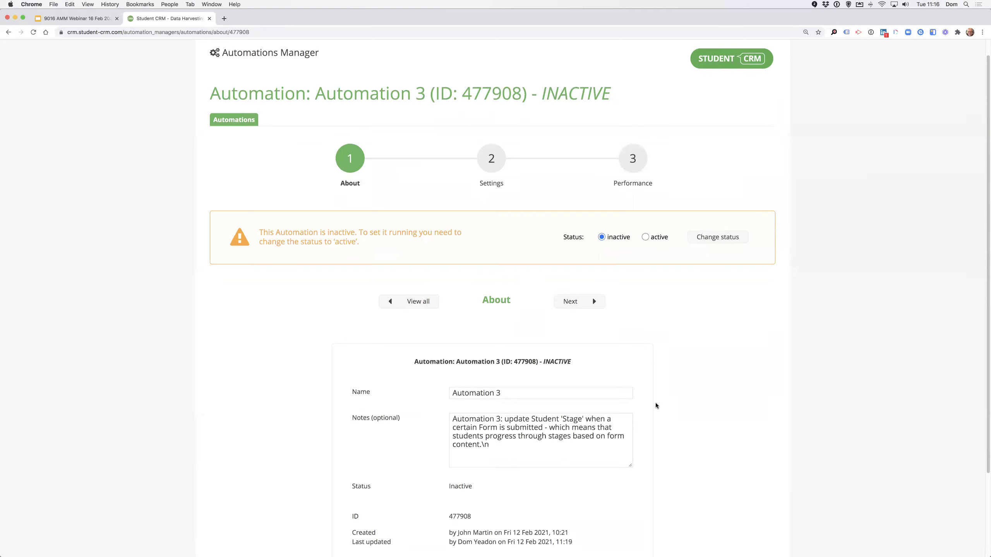
Open Automation 3's settings and expand its Rapid Response trigger, RAP - Form condition and Stage action.
{"action": "left_click", "coordinate": [491, 159]}
{"action": "scroll", "coordinate": [610, 398], "scroll_direction": "down", "scroll_amount": 7}
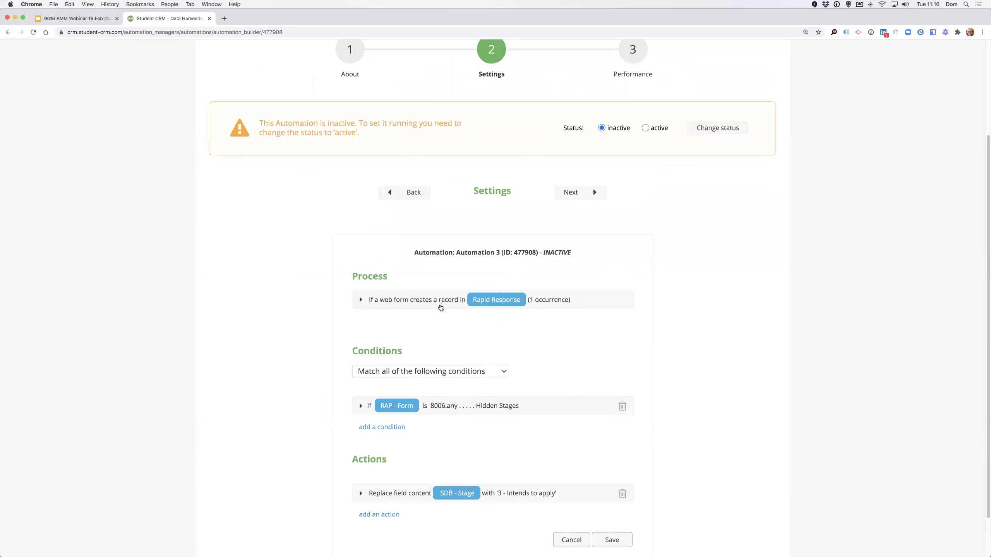
{"action": "left_click", "coordinate": [361, 300]}
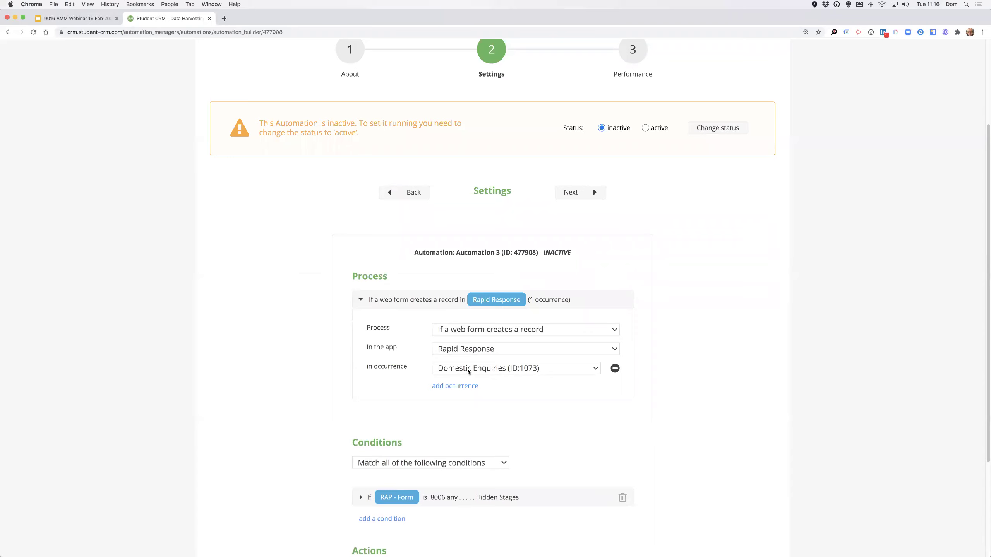
{"action": "scroll", "coordinate": [468, 371], "scroll_direction": "down", "scroll_amount": 7}
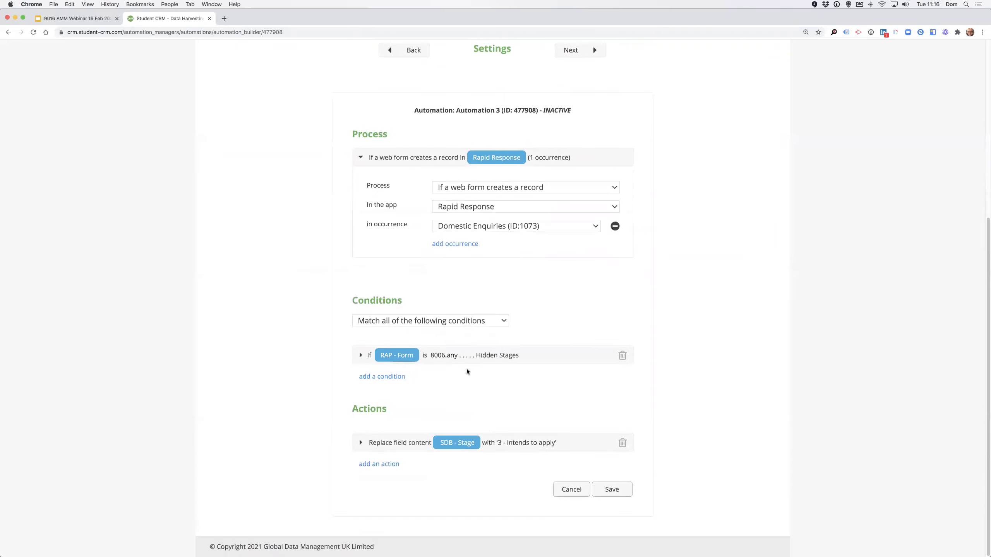
{"action": "left_click", "coordinate": [360, 356]}
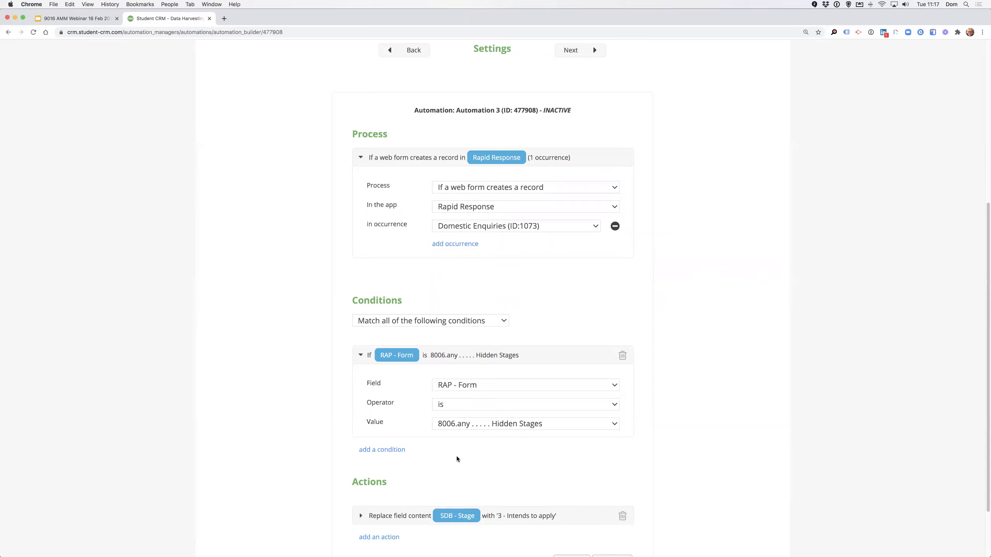
{"action": "scroll", "coordinate": [457, 459], "scroll_direction": "down", "scroll_amount": 1}
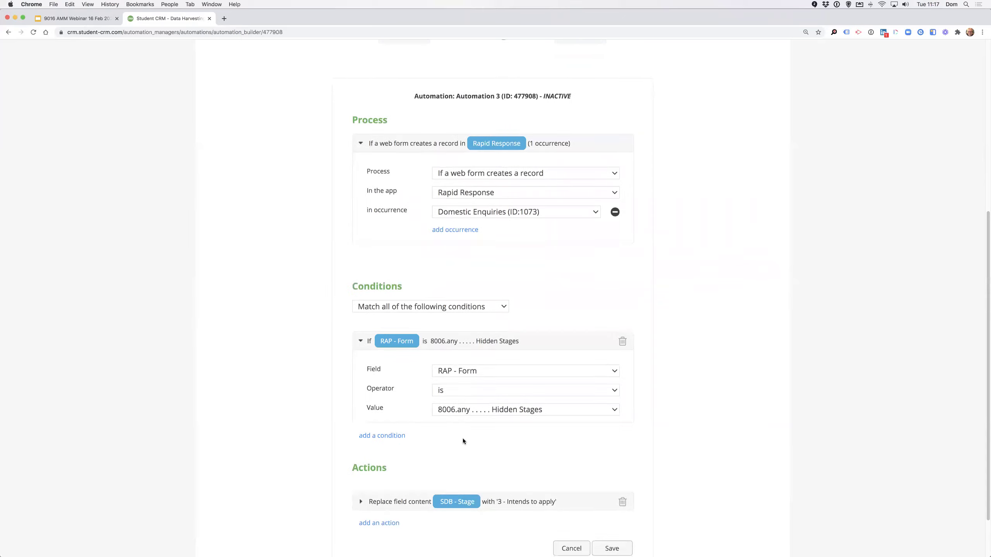
{"action": "scroll", "coordinate": [475, 413], "scroll_direction": "down", "scroll_amount": 1}
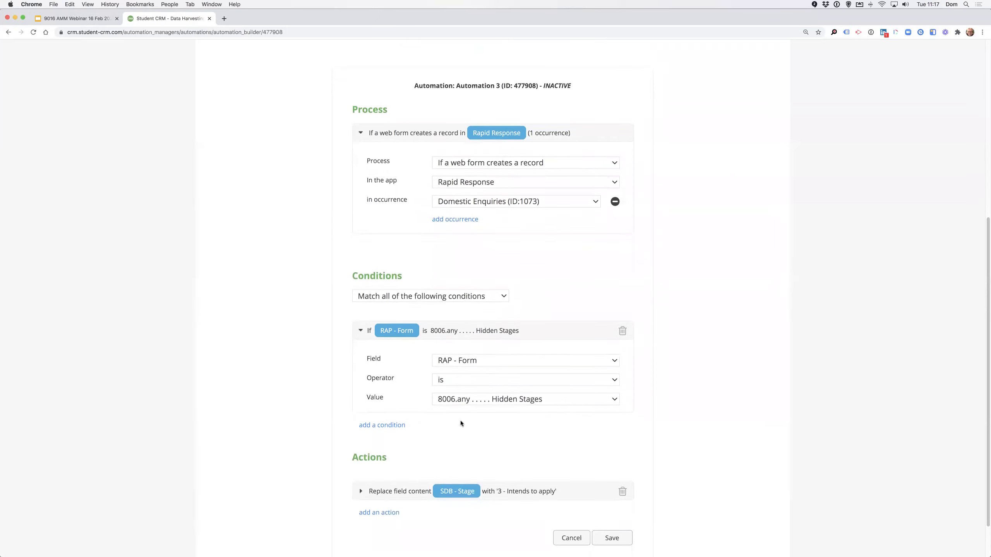
{"action": "scroll", "coordinate": [460, 424], "scroll_direction": "down", "scroll_amount": 2}
{"action": "left_click", "coordinate": [360, 467]}
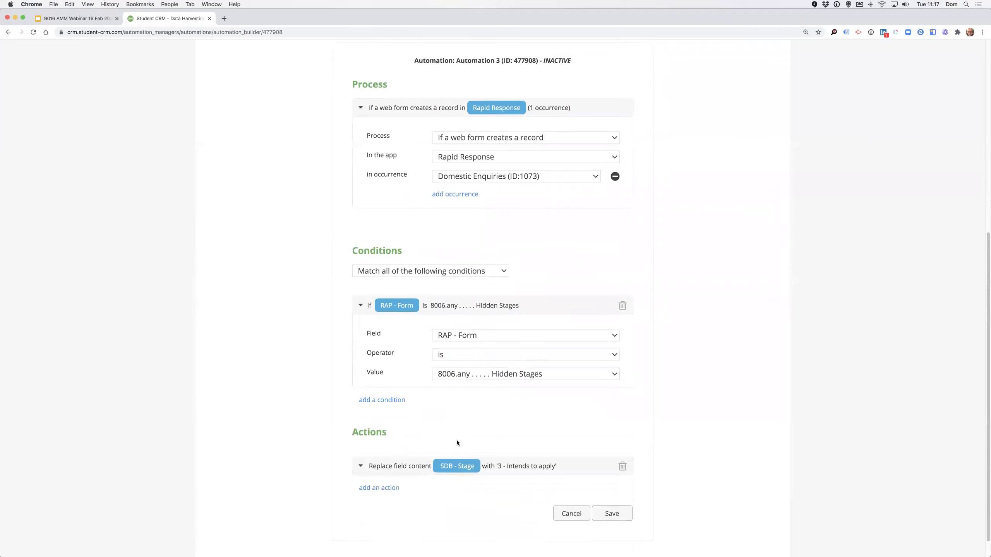
Confirm the Stage action keeps field SDB - Stage and value '3 - Intends to apply'.
{"action": "scroll", "coordinate": [542, 417], "scroll_direction": "down", "scroll_amount": 8}
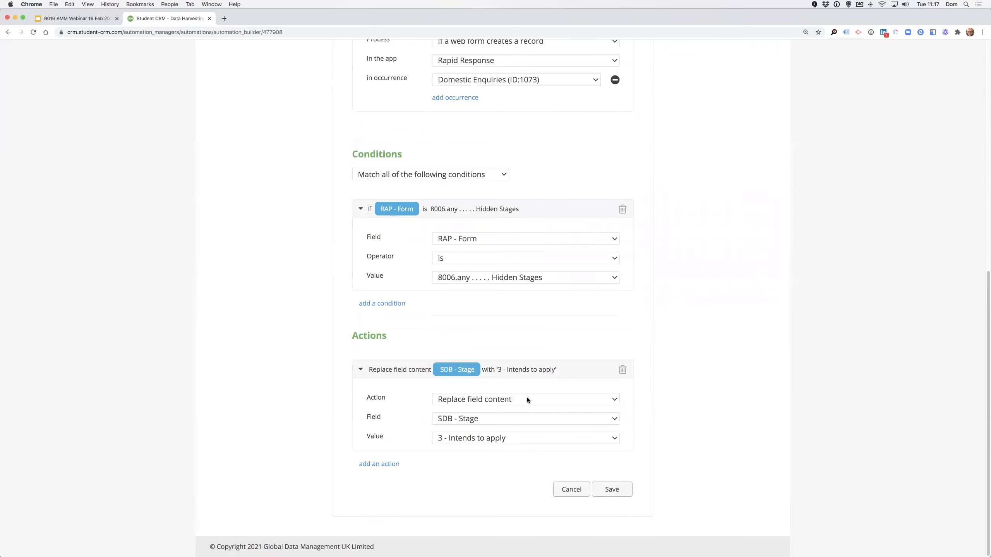
{"action": "left_click", "coordinate": [490, 419]}
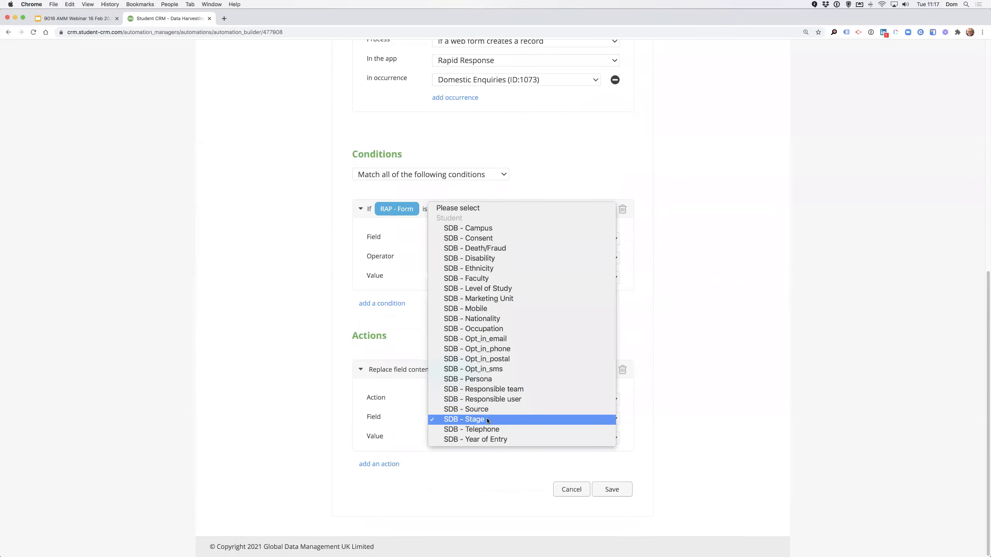
{"action": "left_click", "coordinate": [487, 420]}
{"action": "left_click", "coordinate": [483, 438]}
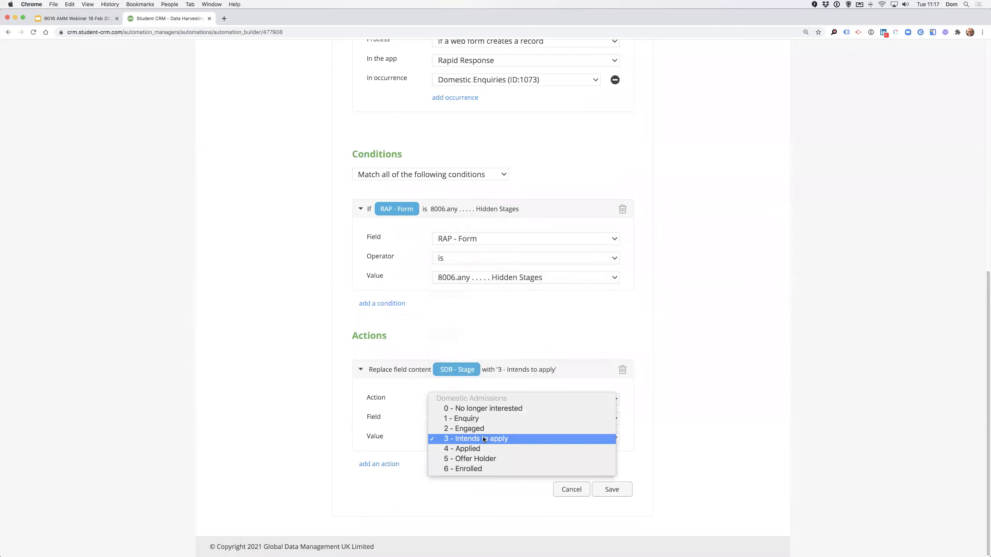
{"action": "left_click", "coordinate": [490, 439]}
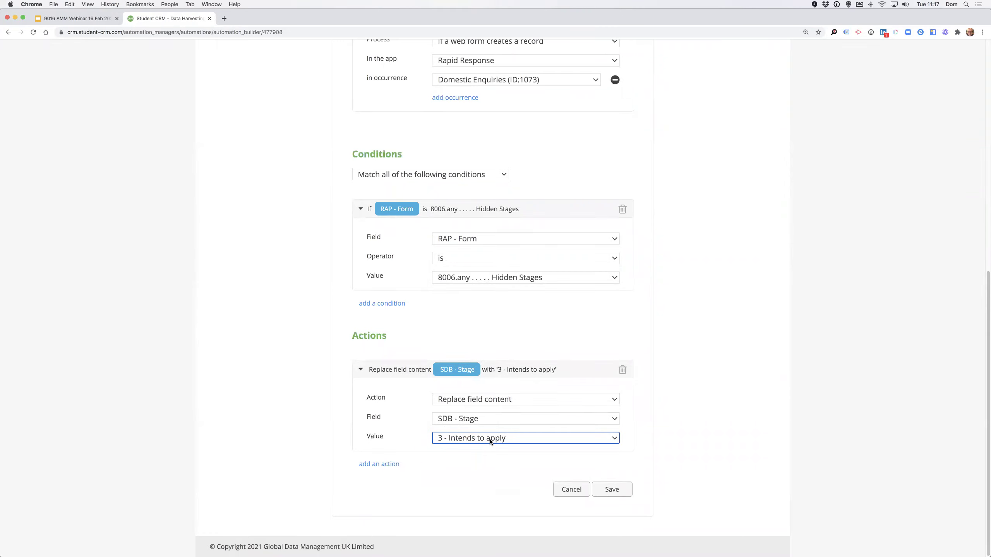
{"action": "left_click", "coordinate": [489, 439]}
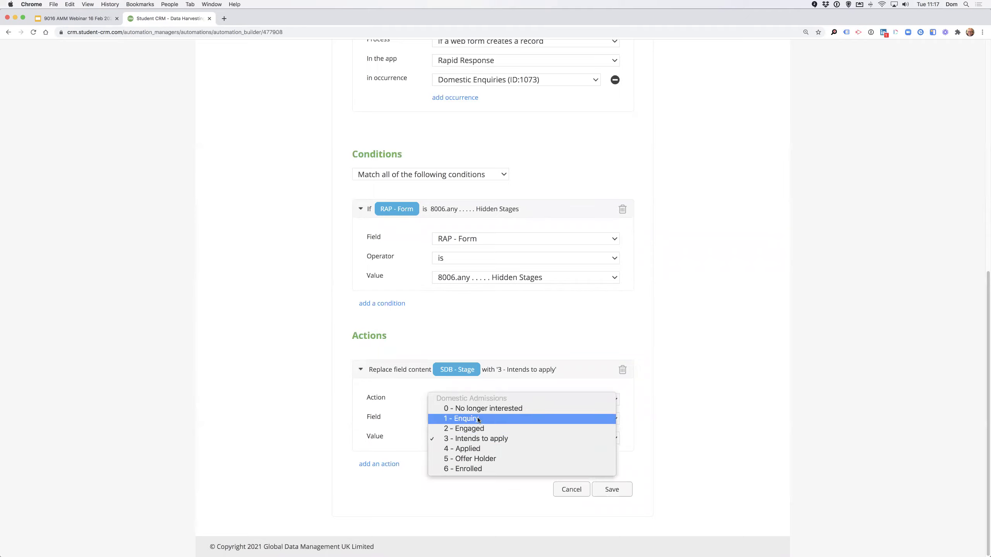
{"action": "left_click", "coordinate": [474, 498]}
Return to the automations list and present the webinar slide '7. The future of Automations Manager'.
{"action": "scroll", "coordinate": [564, 384], "scroll_direction": "up", "scroll_amount": 10}
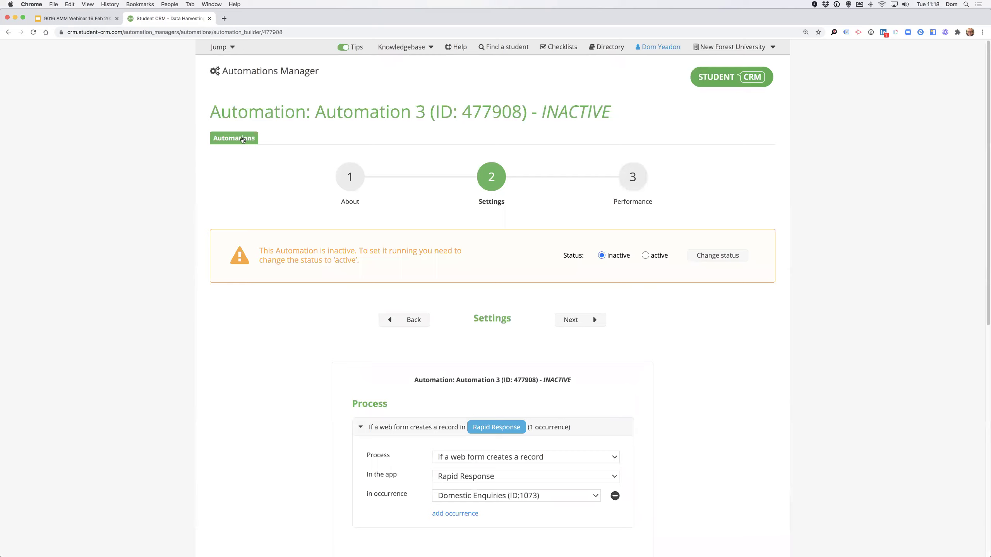
{"action": "left_click", "coordinate": [247, 139]}
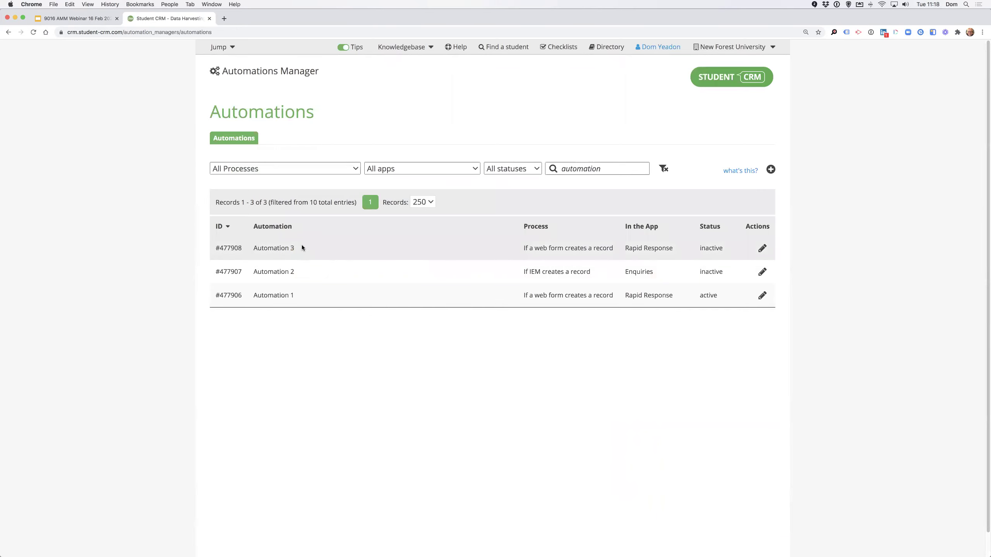
{"action": "left_click", "coordinate": [85, 19]}
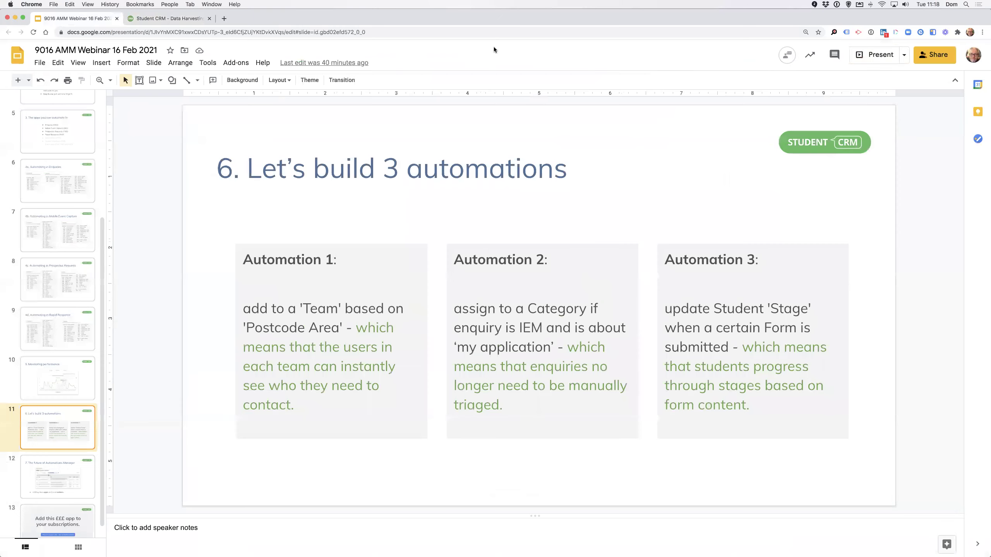
{"action": "left_click", "coordinate": [874, 55]}
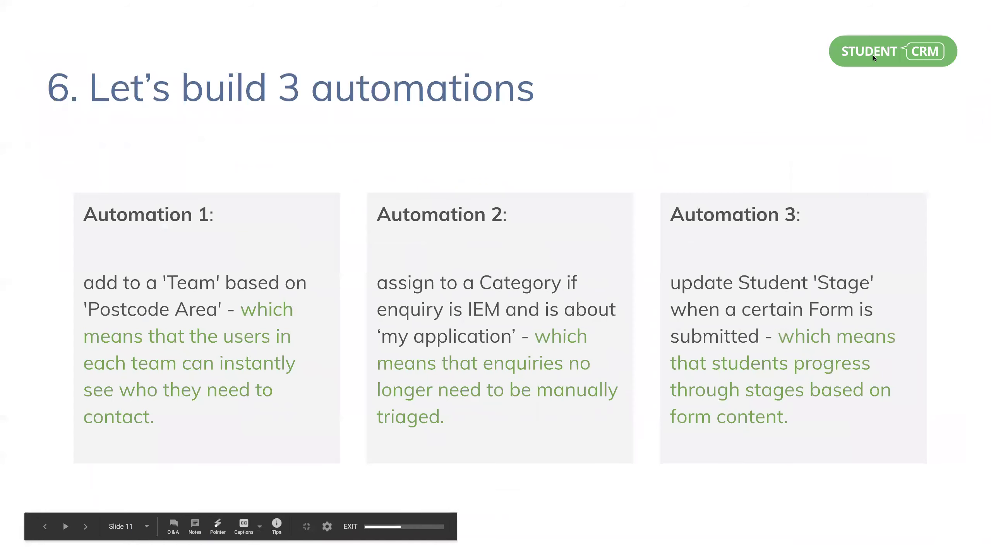
{"action": "key", "text": "Right"}
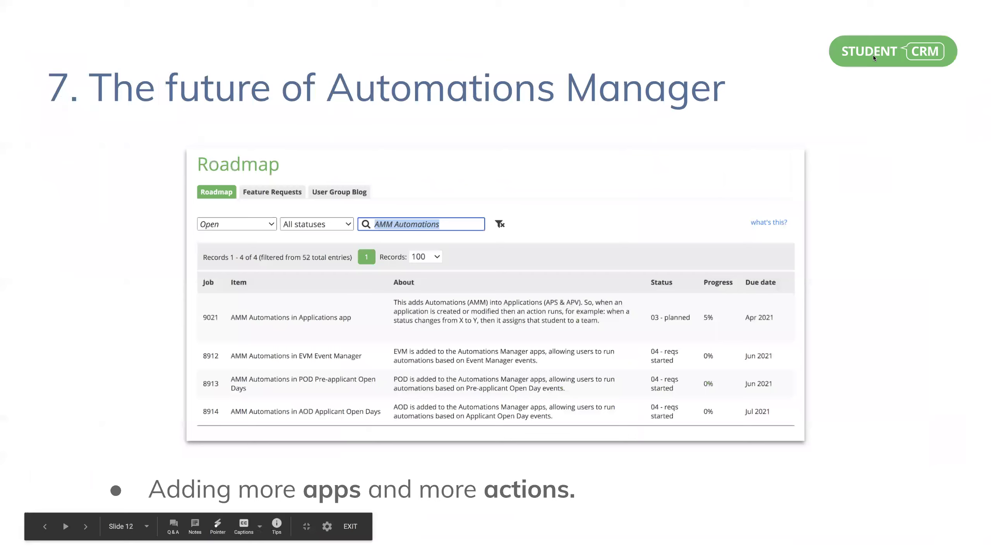